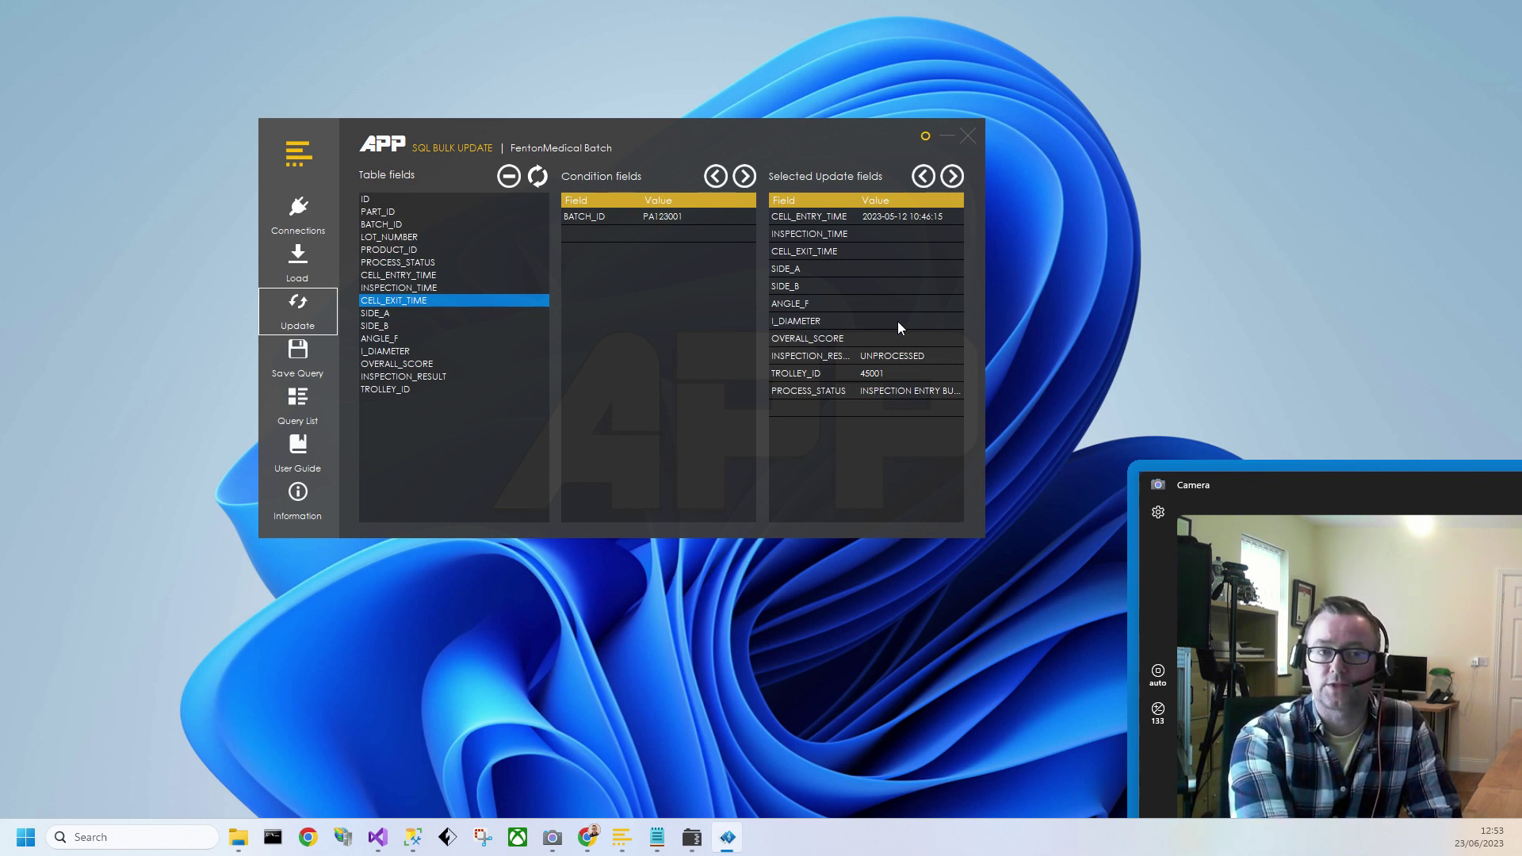
Switch to SQL Server Management Studio to examine the VISION_INSPECTION_BATCH_RECORD_TEST query results, and return to the SQL Bulk Update window.
left_click(408, 847)
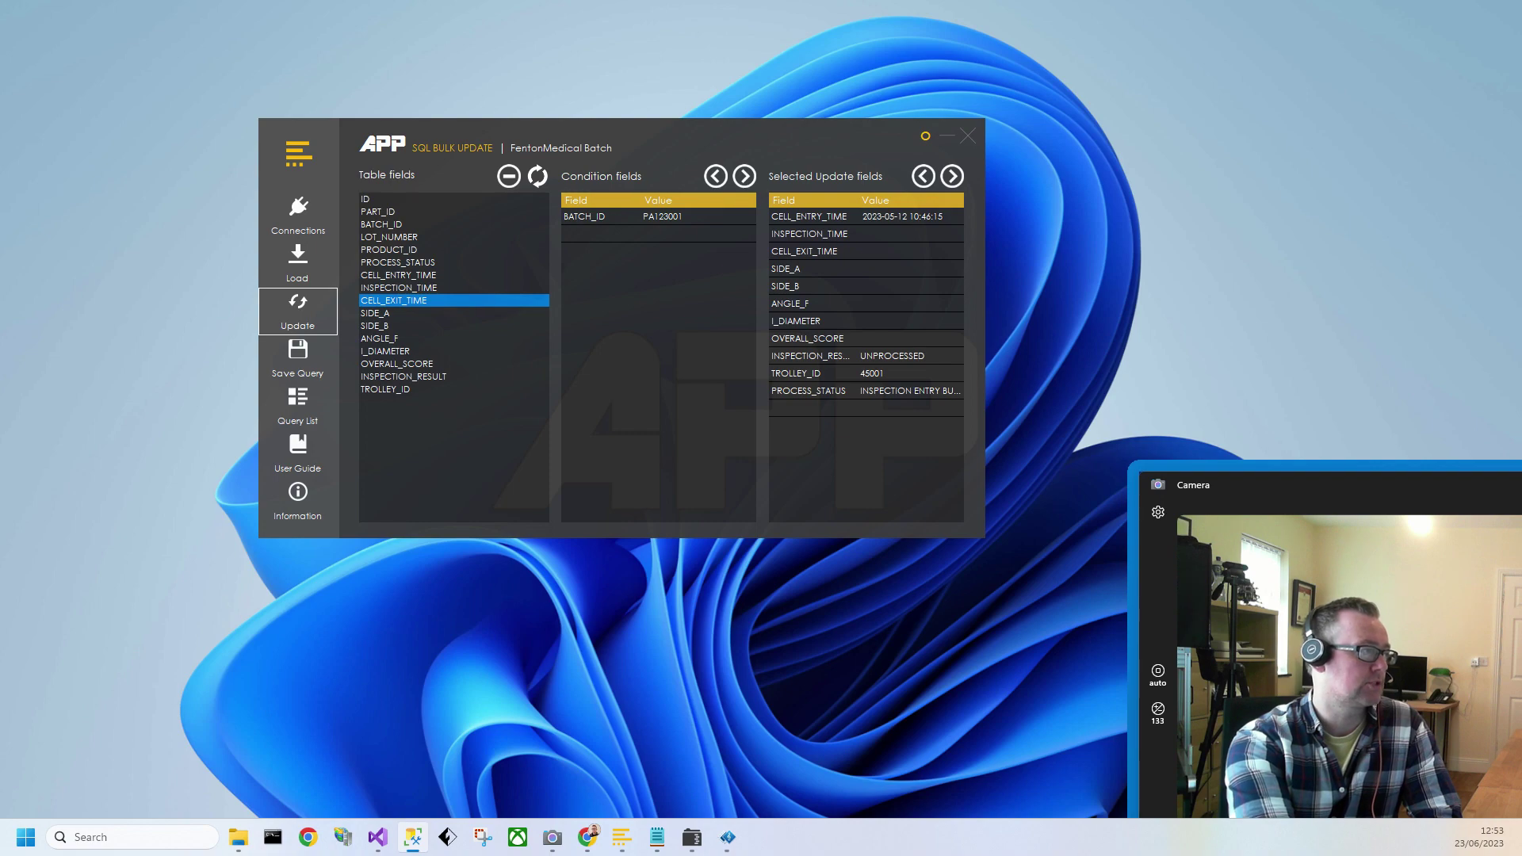
left_click_drag(844, 61, 944, 4)
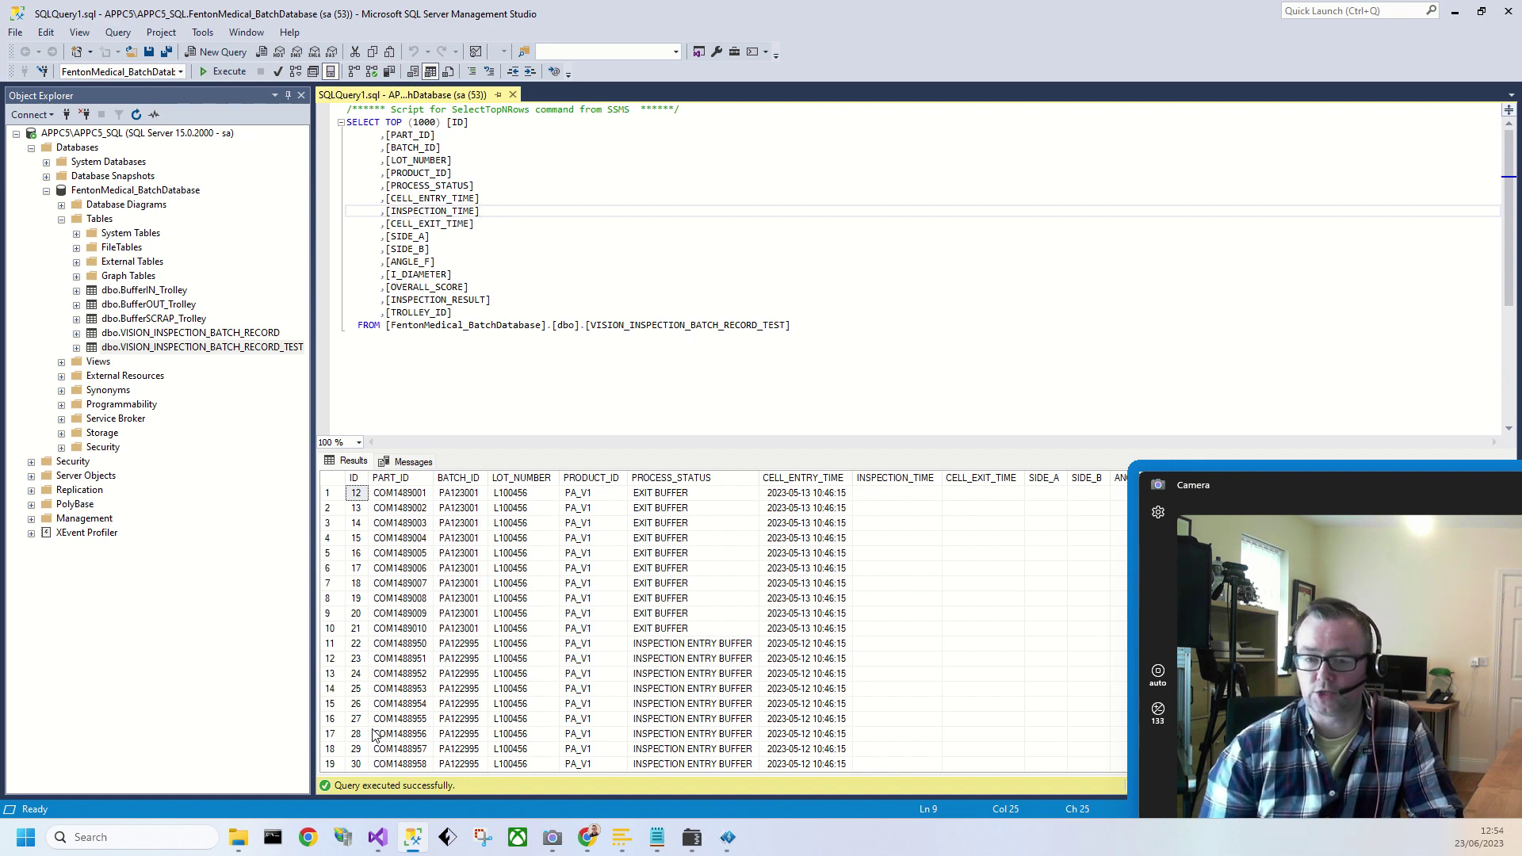
left_click(1454, 11)
left_click_drag(642, 139, 653, 206)
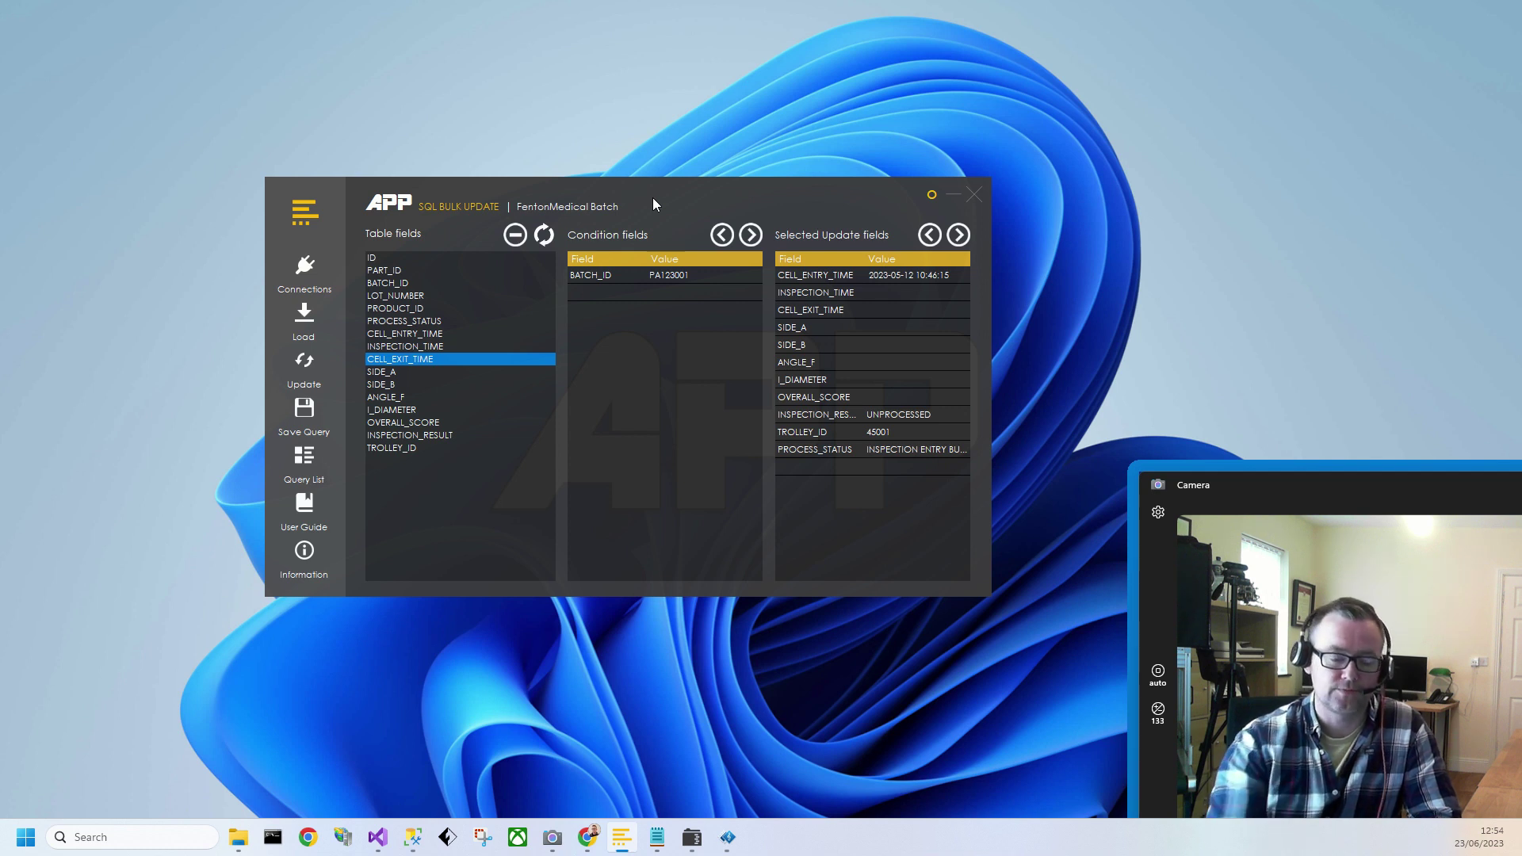
left_click(412, 837)
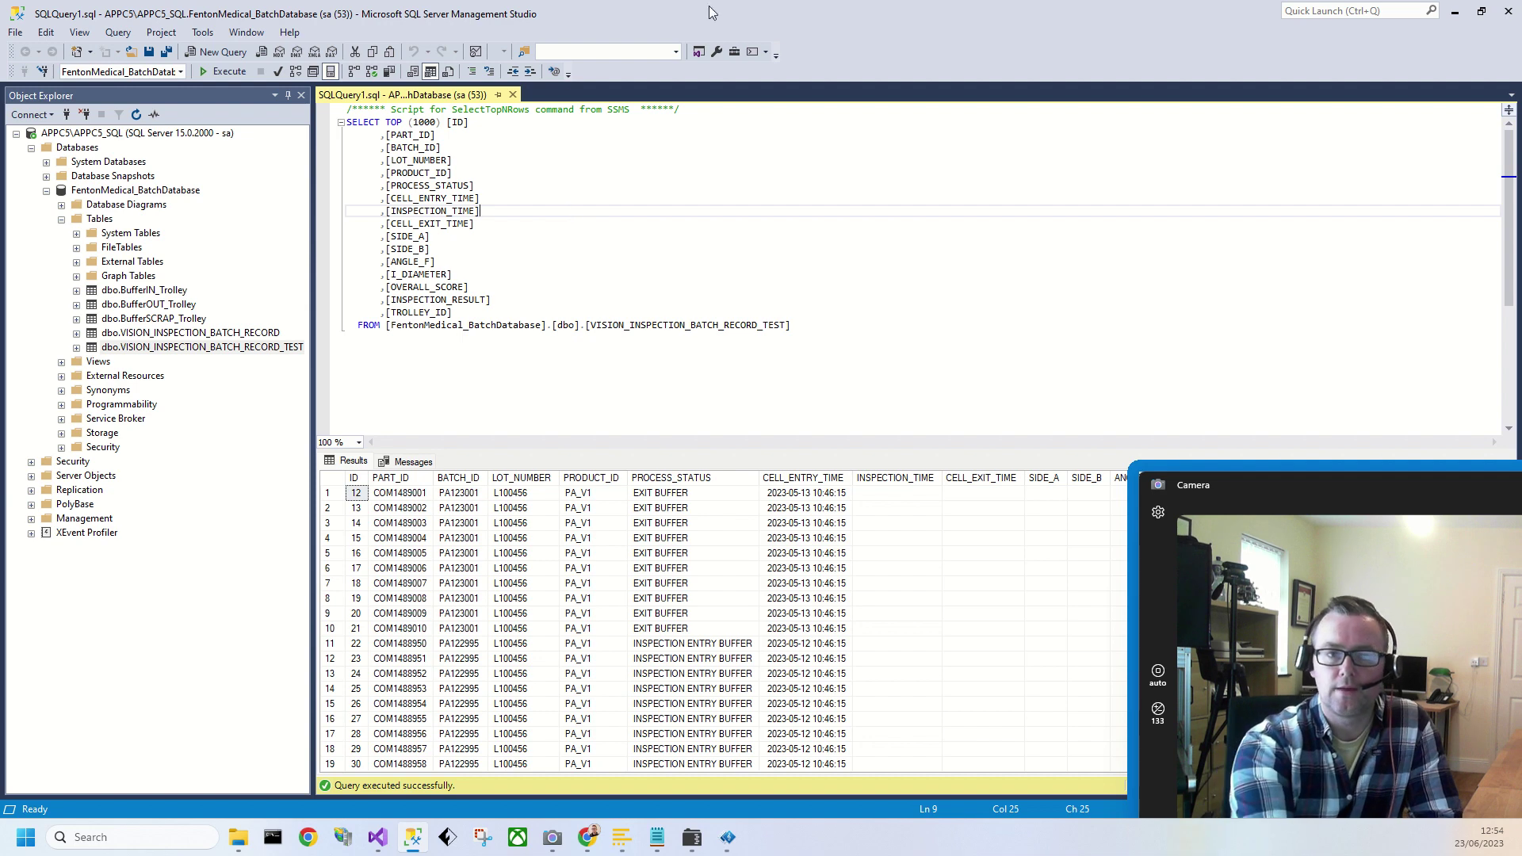
left_click(1457, 12)
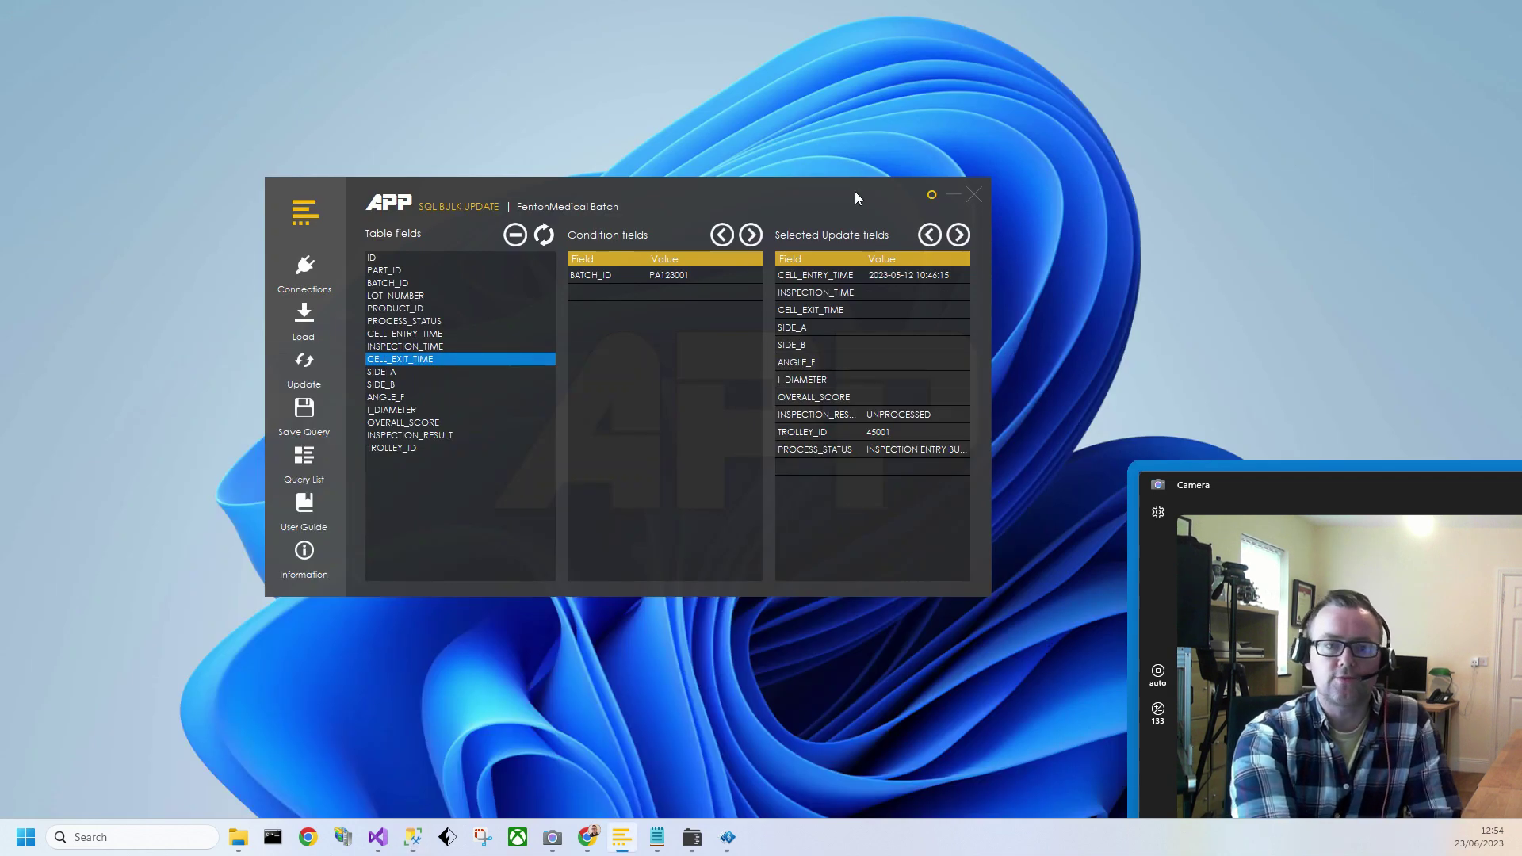
left_click_drag(749, 209, 754, 195)
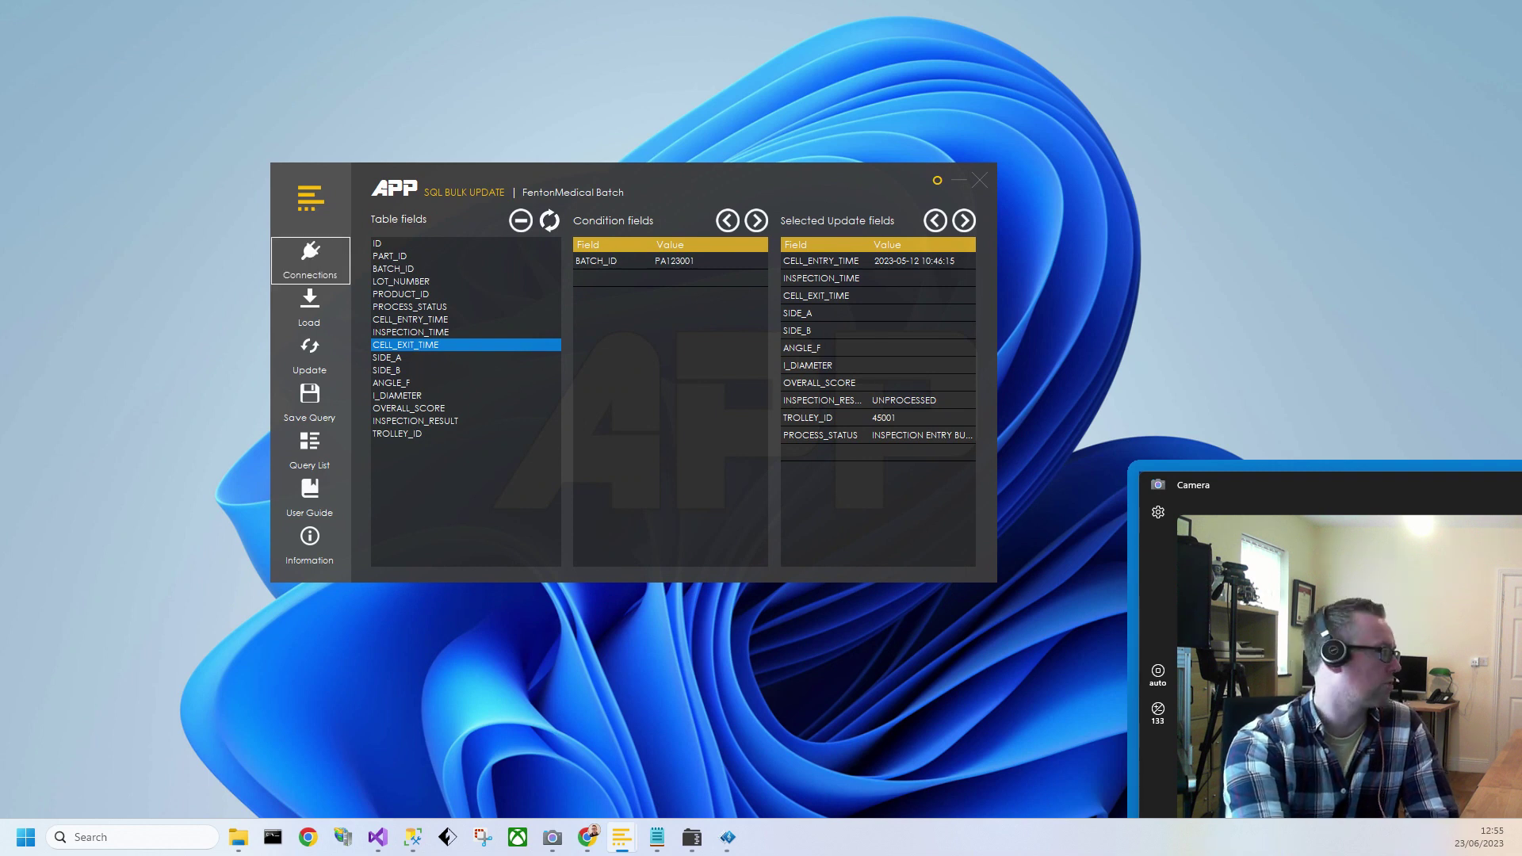
View the connection details stored for FentonMedical Batch and close the connection window.
left_click(310, 255)
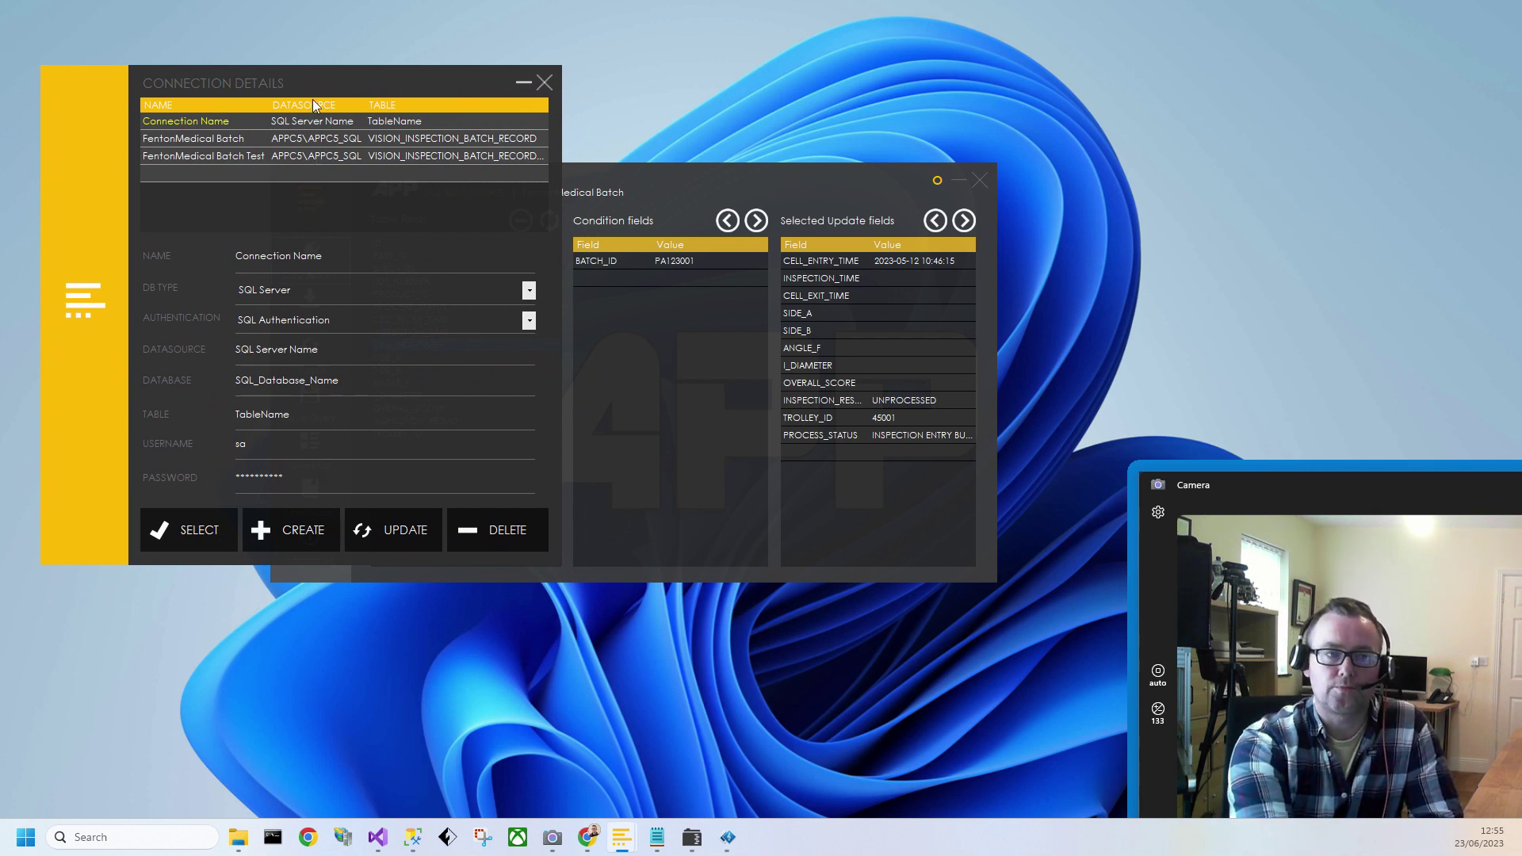
left_click(224, 139)
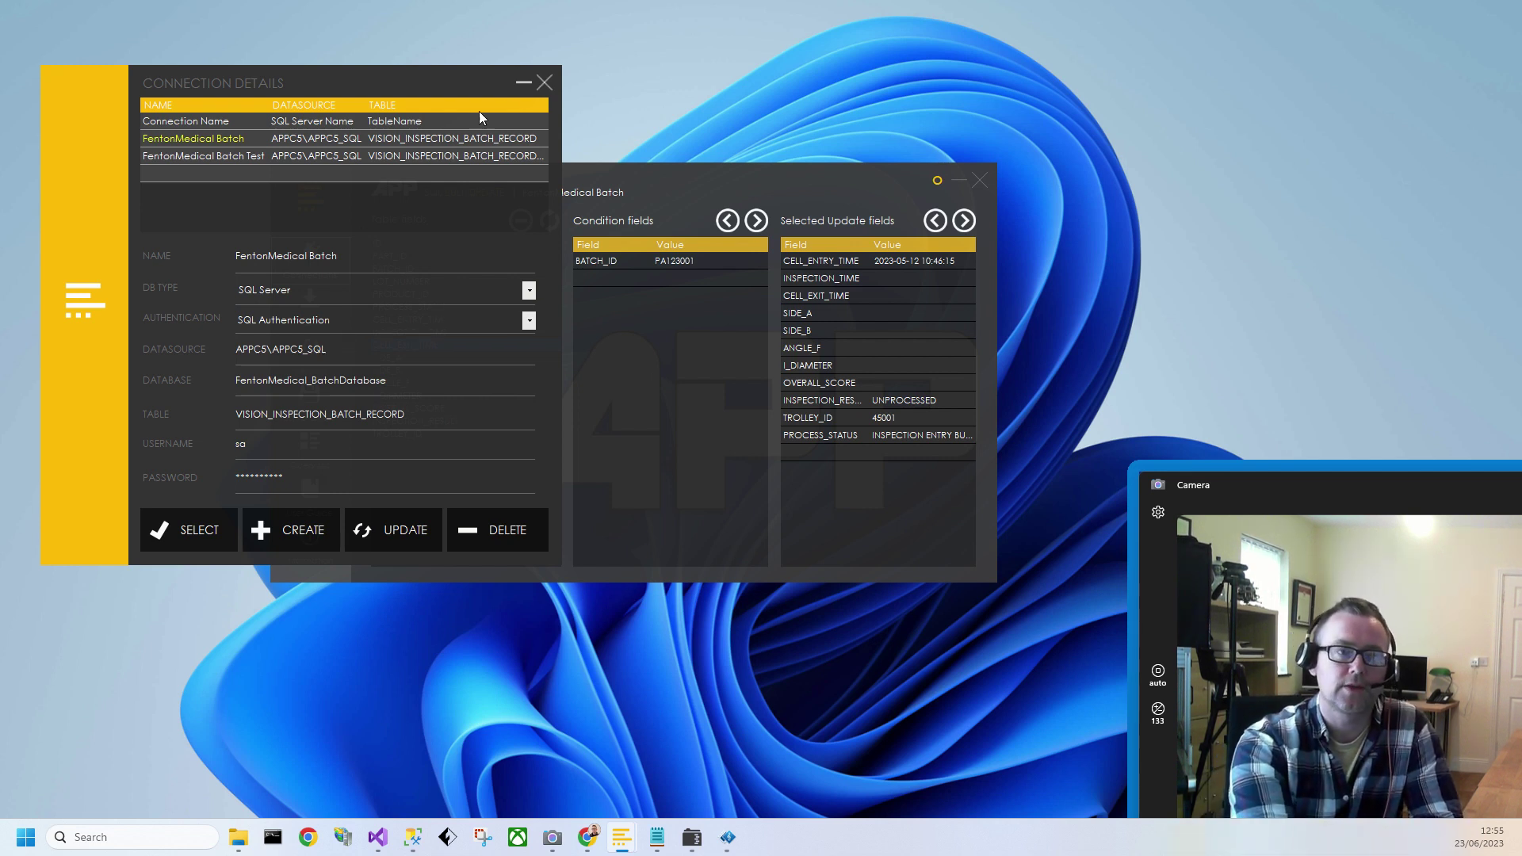
left_click(544, 82)
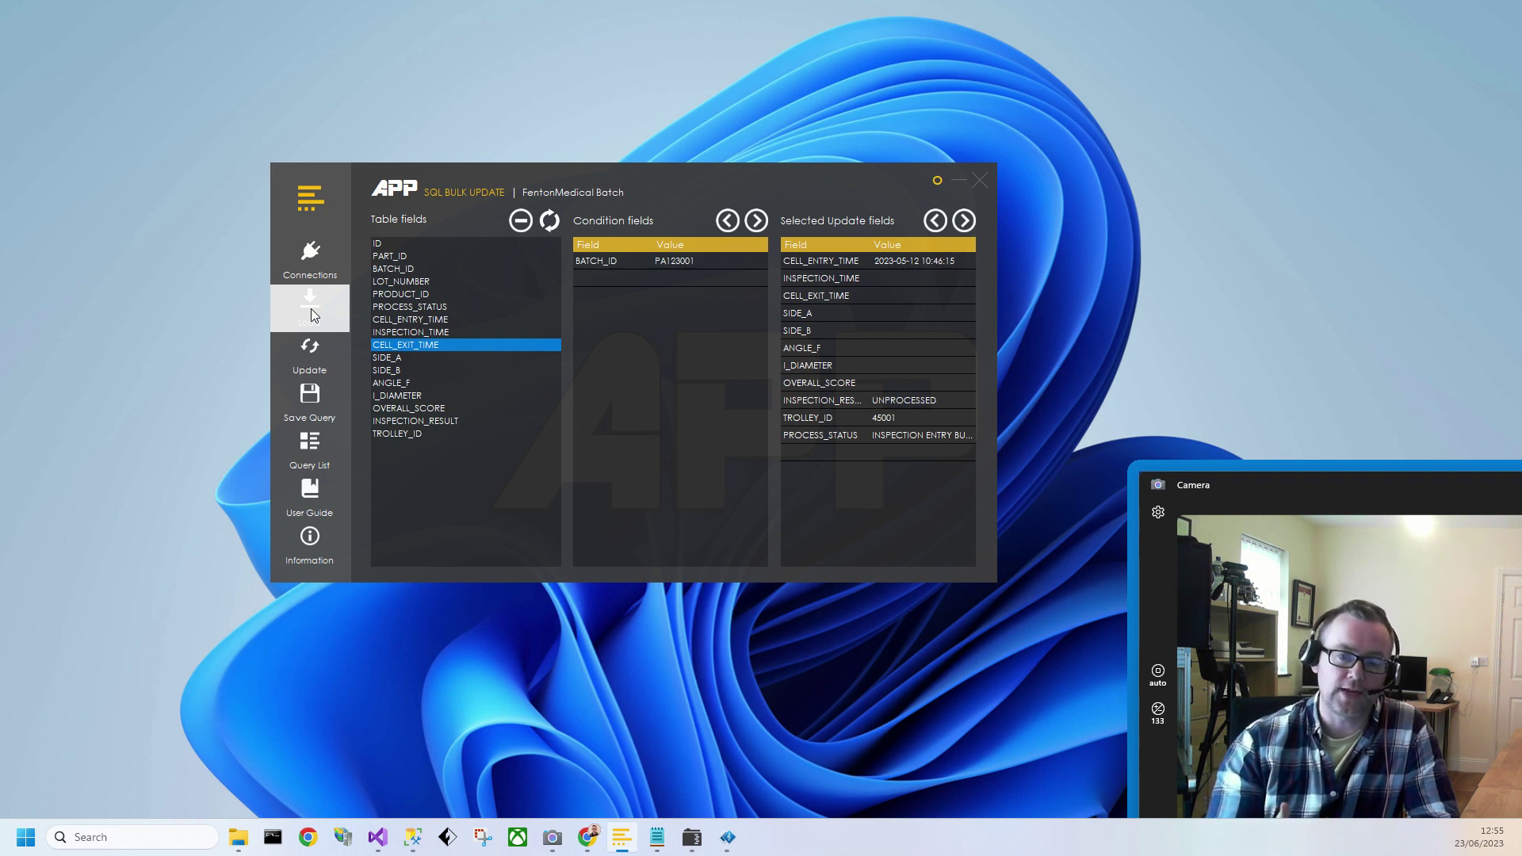
Compare the FentonMedical Batch connection's database and table settings with the tables in SQL Server Management Studio.
left_click(322, 268)
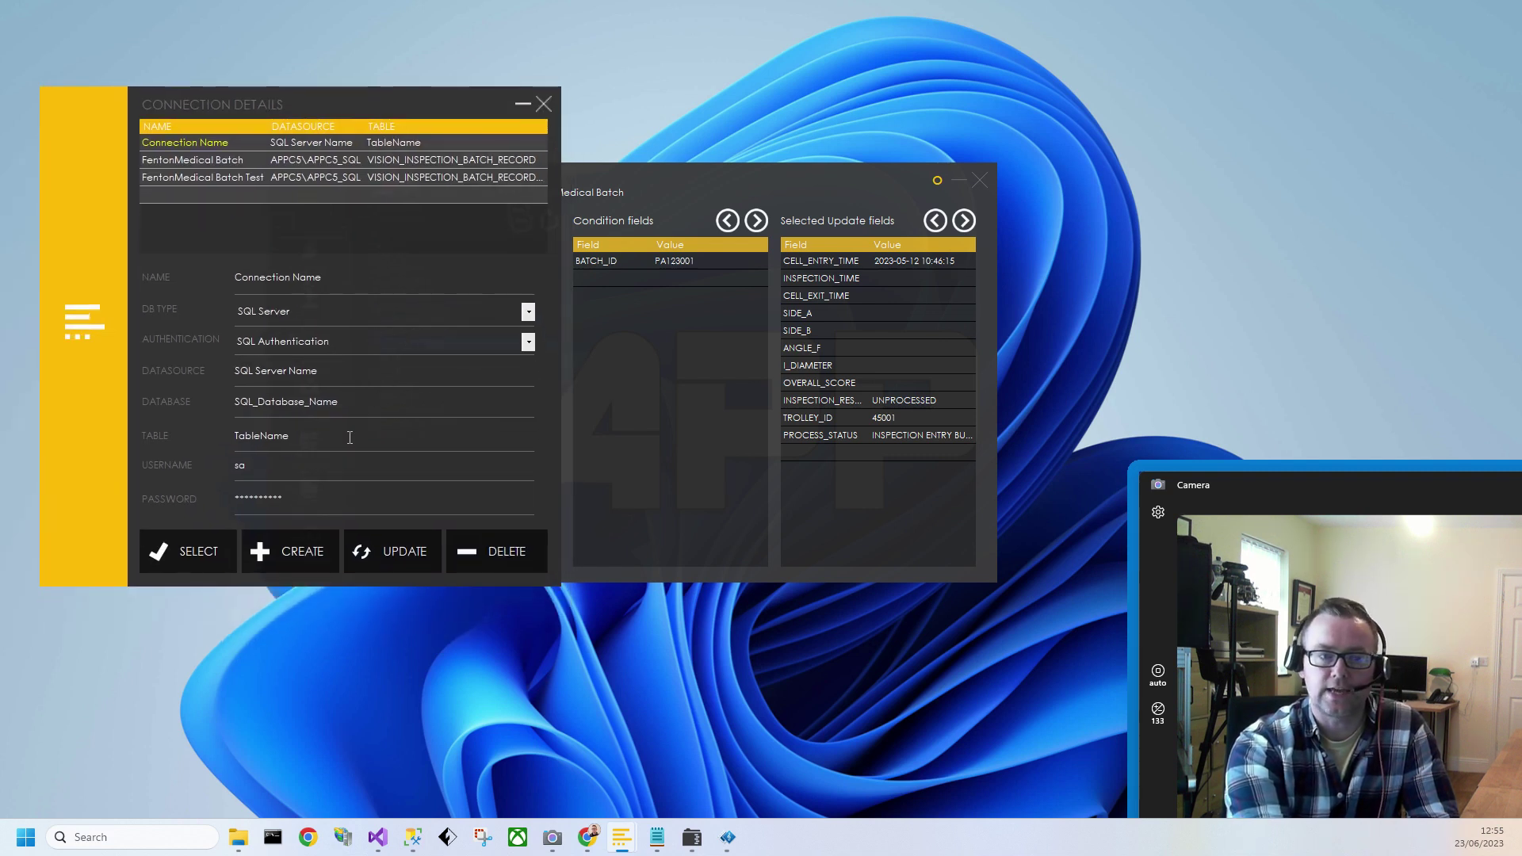
left_click(211, 157)
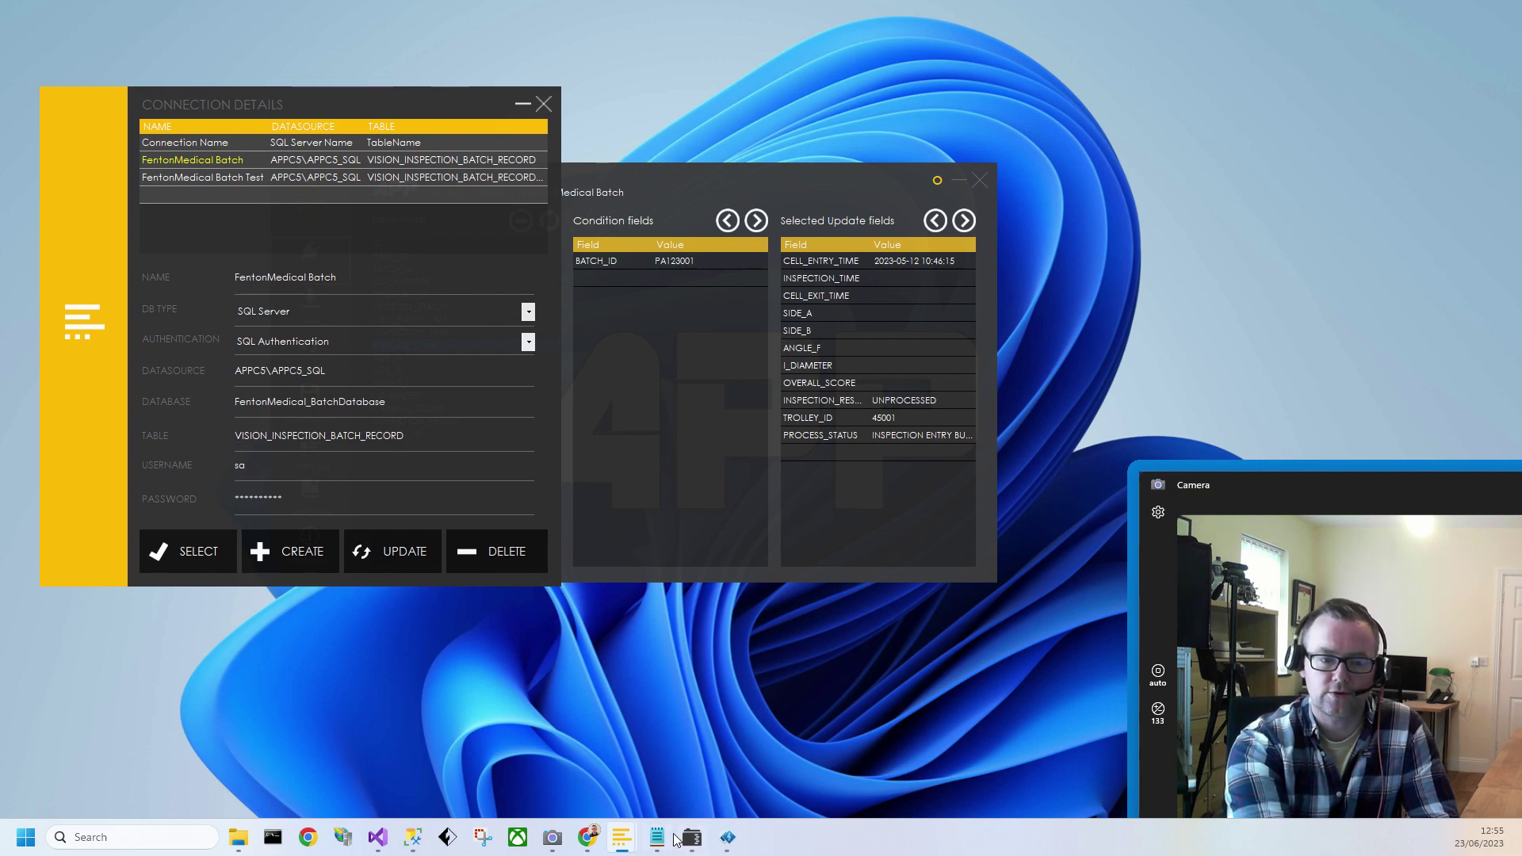
left_click(413, 839)
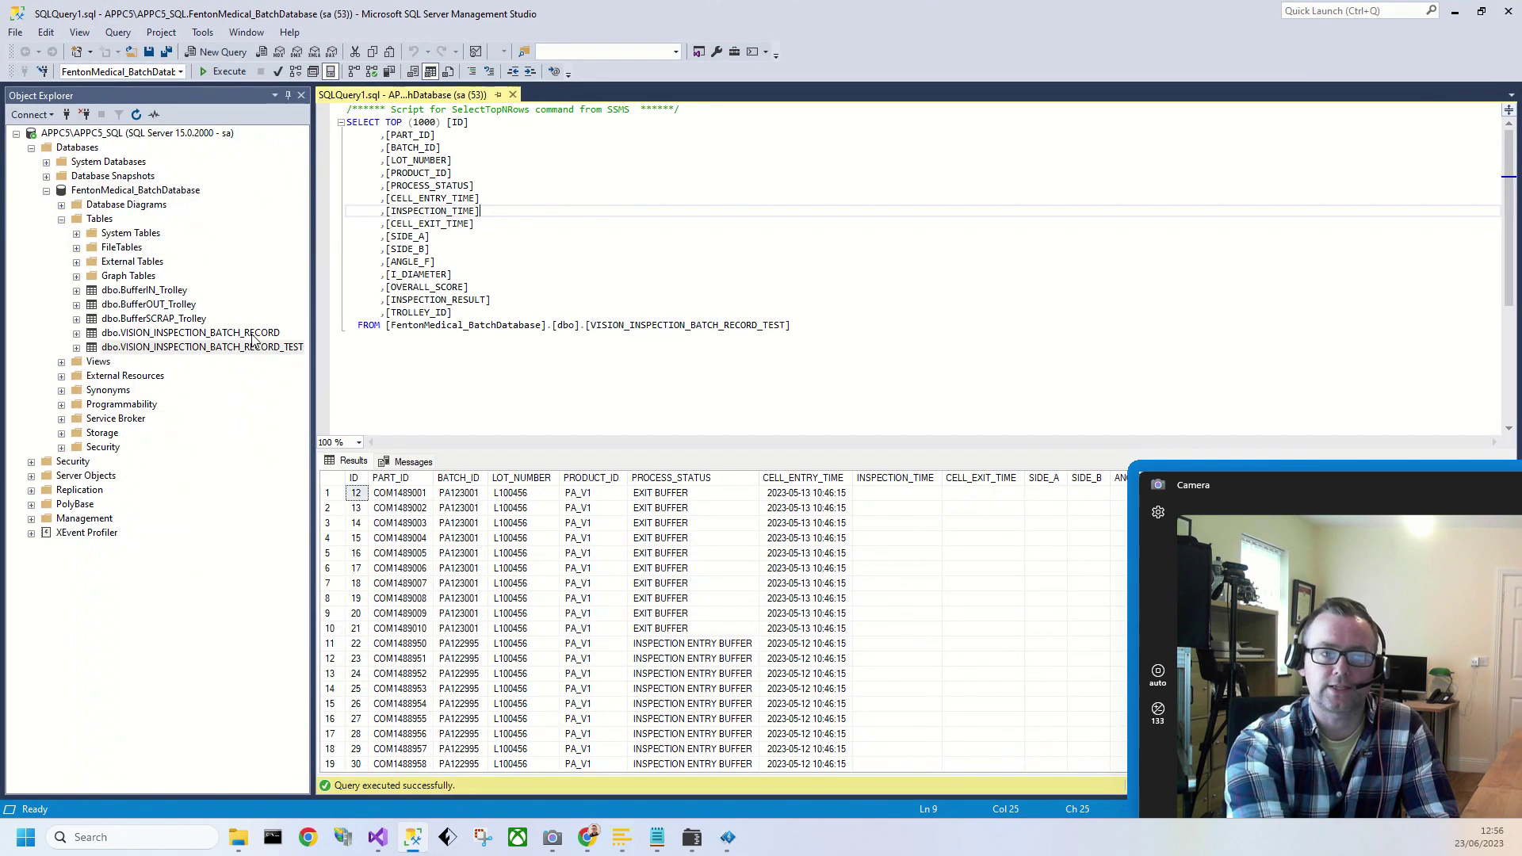
left_click(1456, 11)
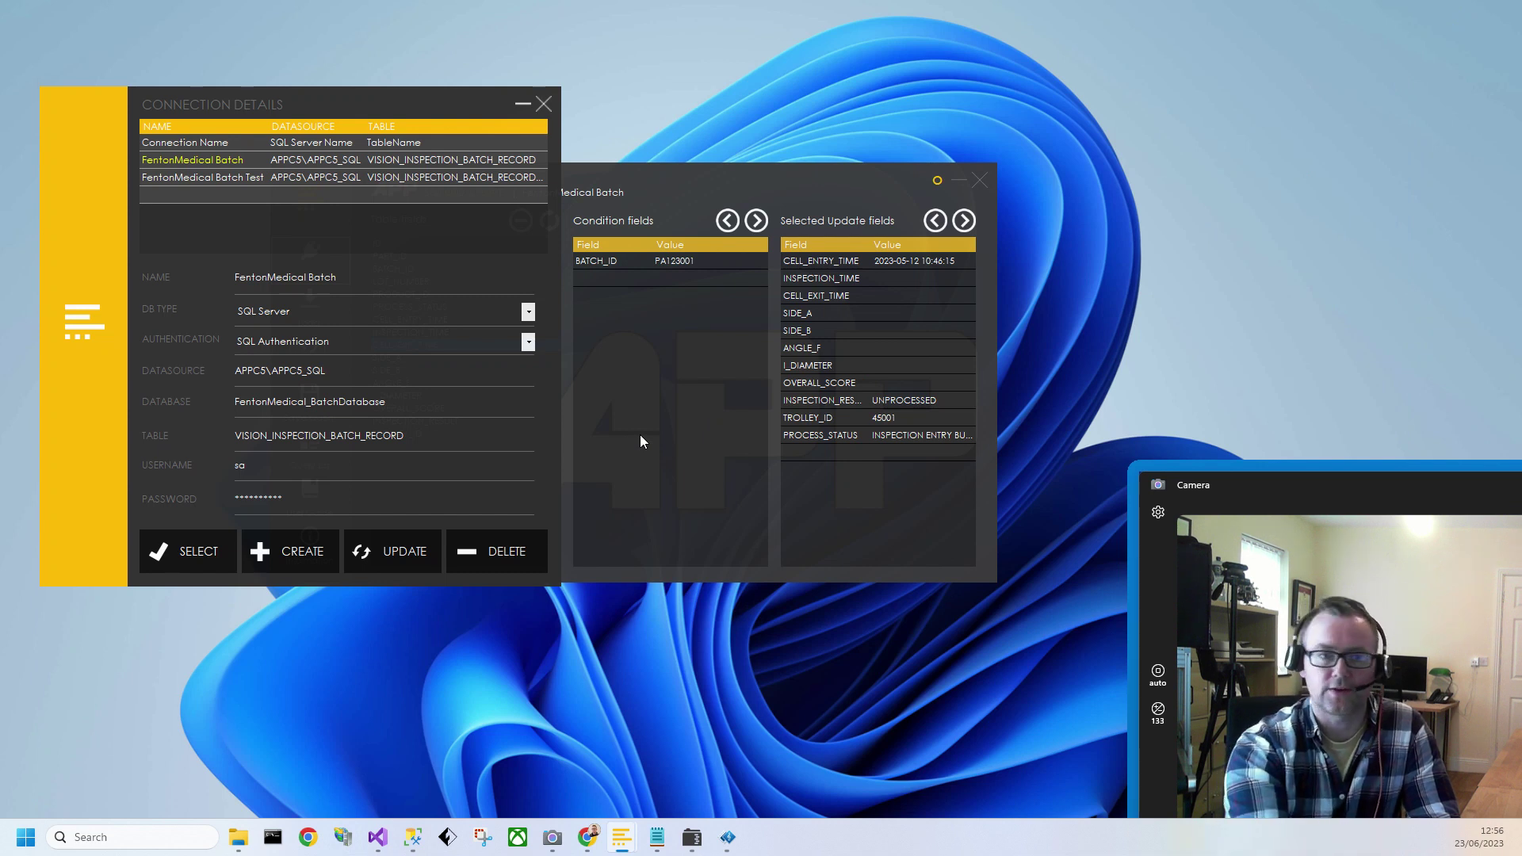
left_click(544, 103)
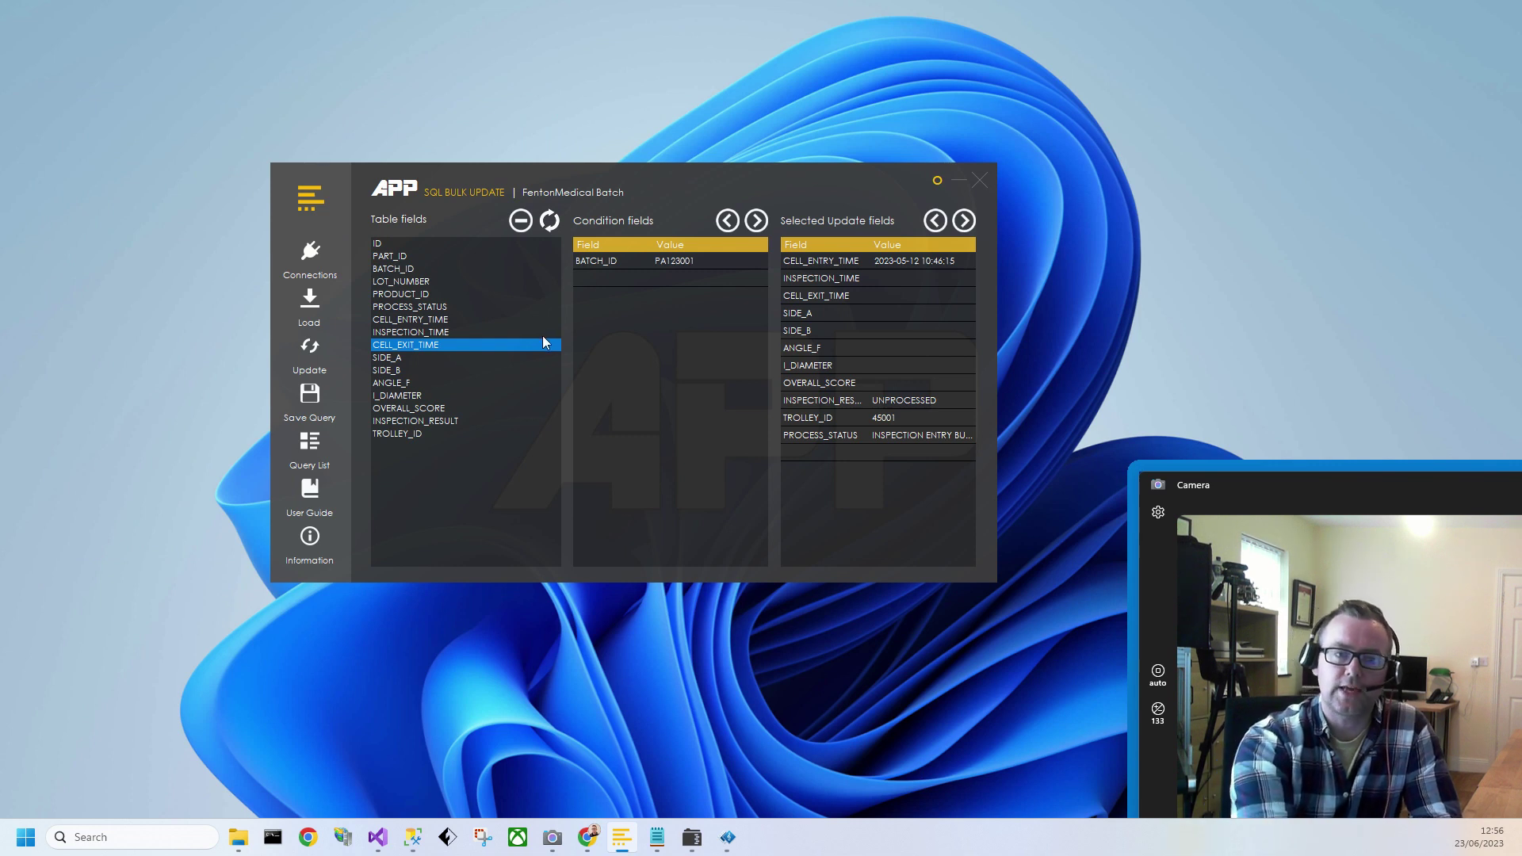
Add the PART_ID table field to the condition fields and remove it again.
left_click(427, 333)
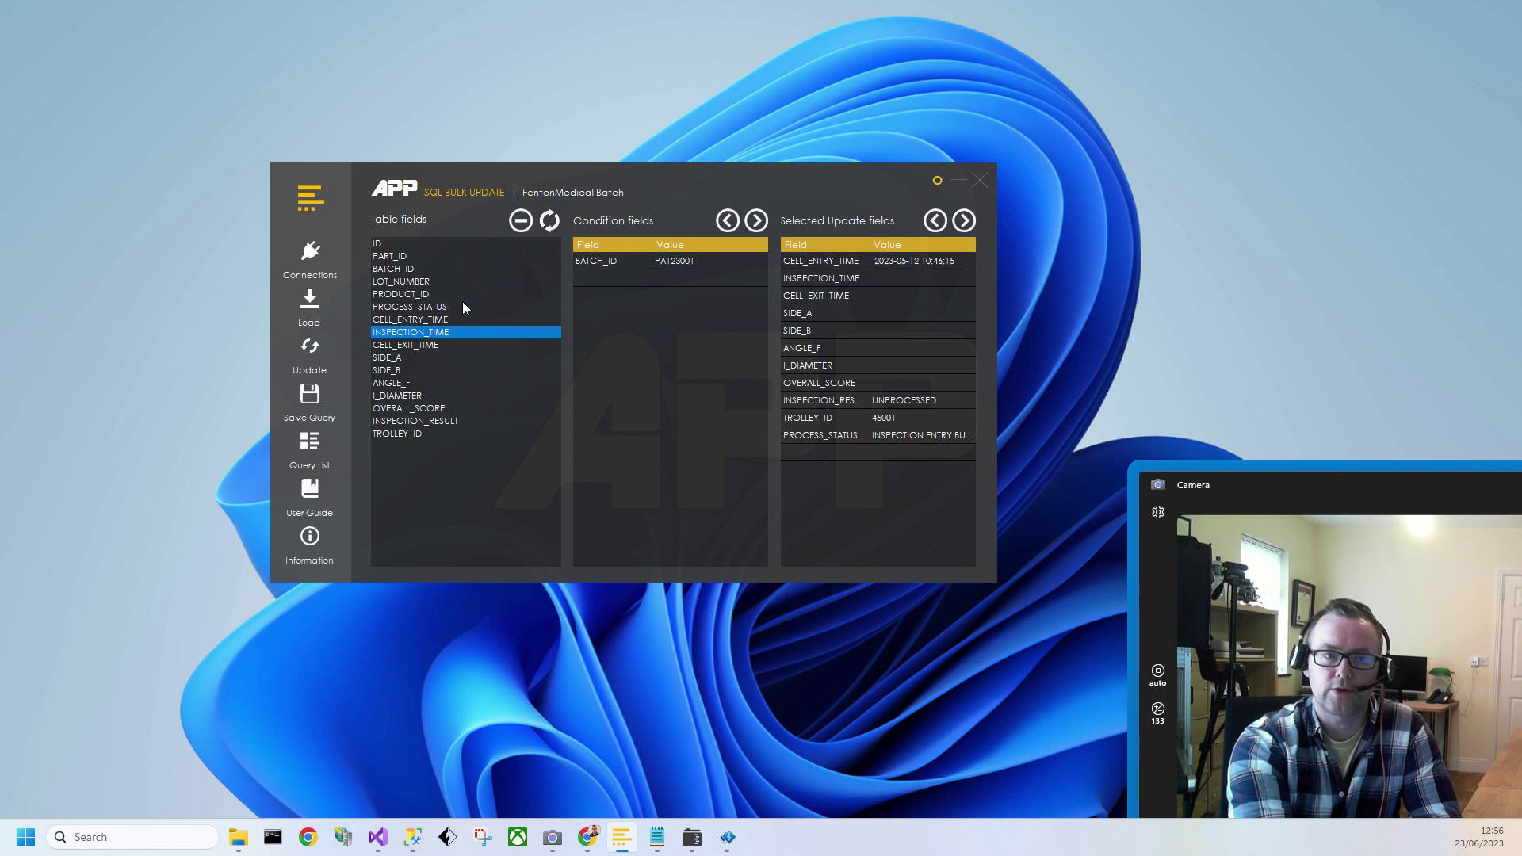
left_click(402, 256)
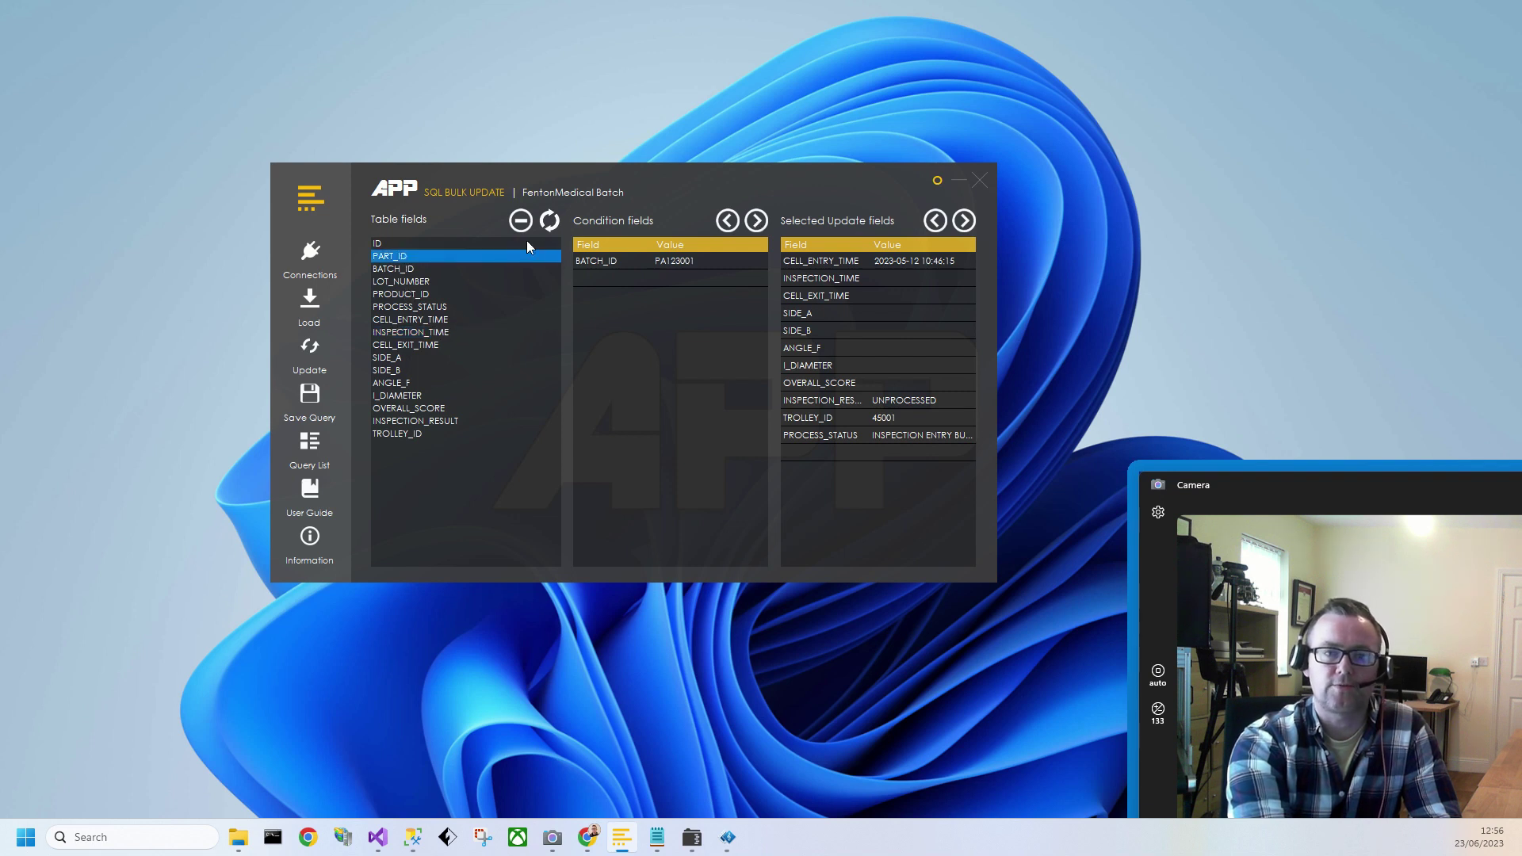
left_click(757, 223)
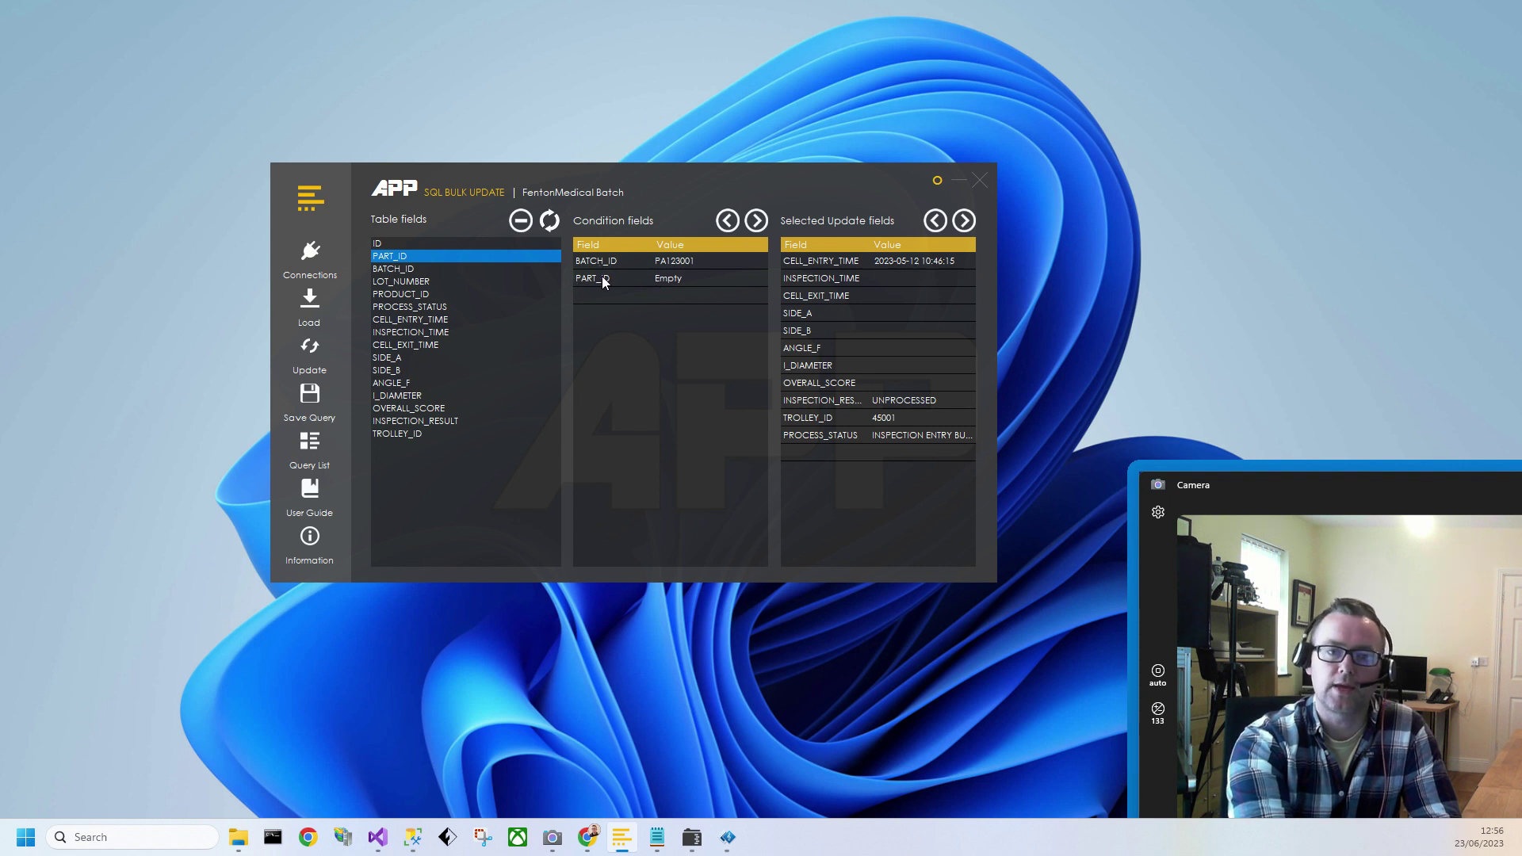
left_click(727, 222)
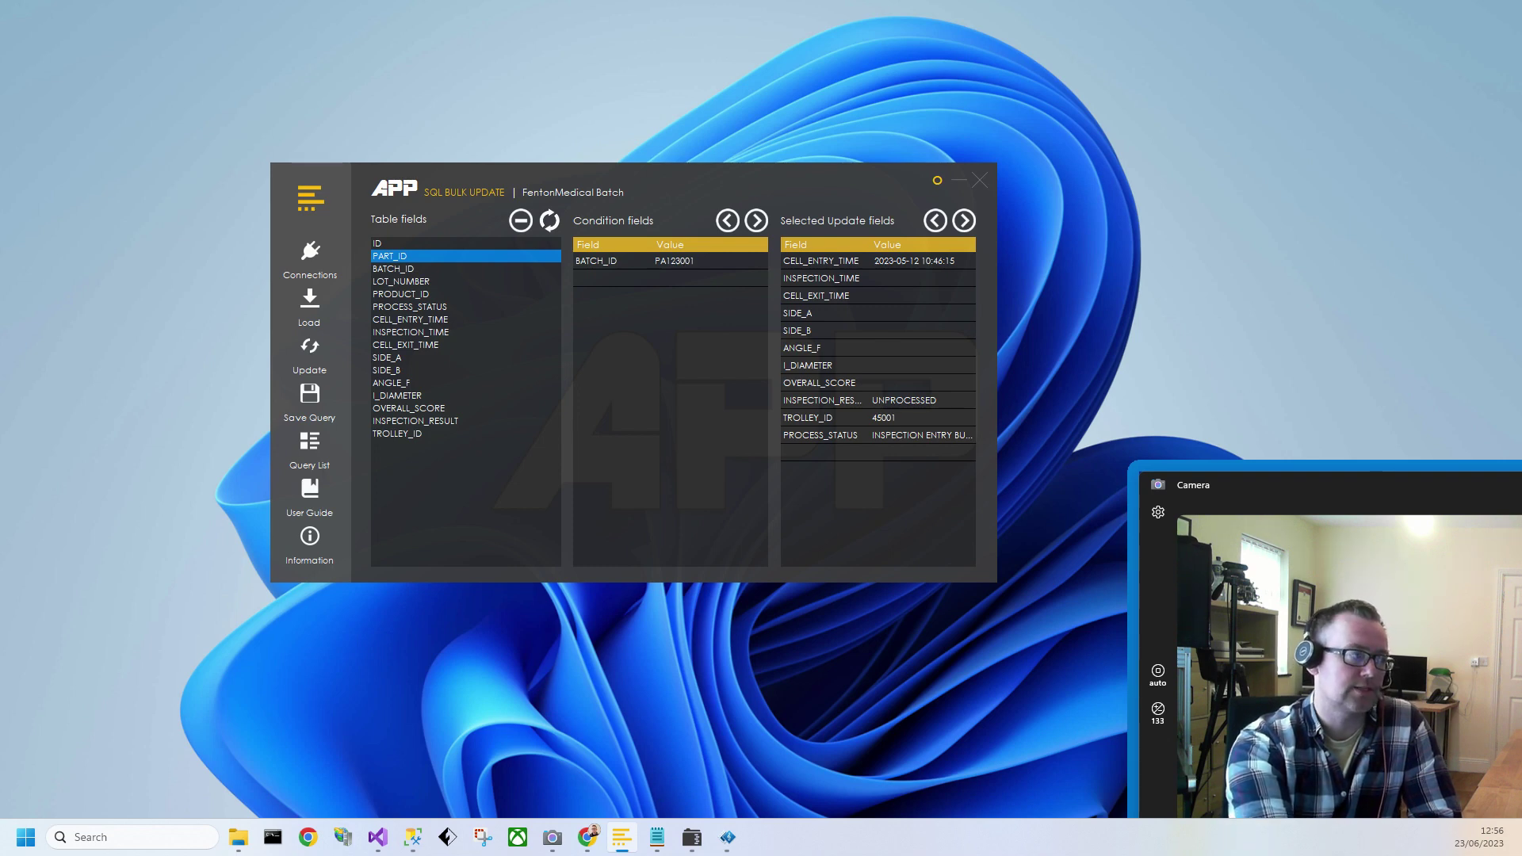
Switch to the Process Vision simulation and review its part creation form alongside the VISION_INSPECTION_BATCH_RECORD table in SQL Server Management Studio.
left_click(691, 837)
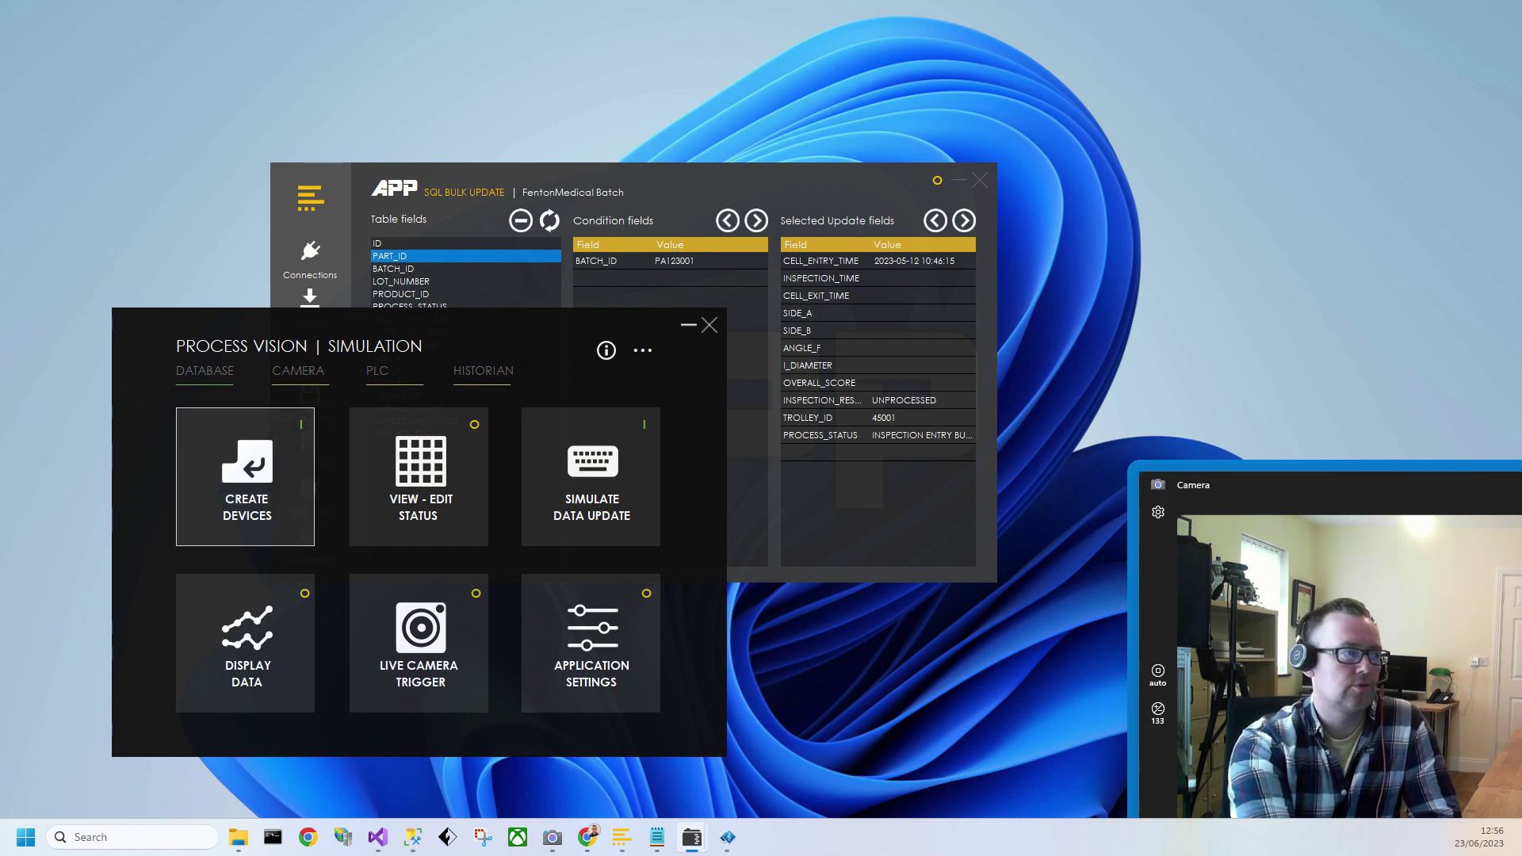
left_click(246, 475)
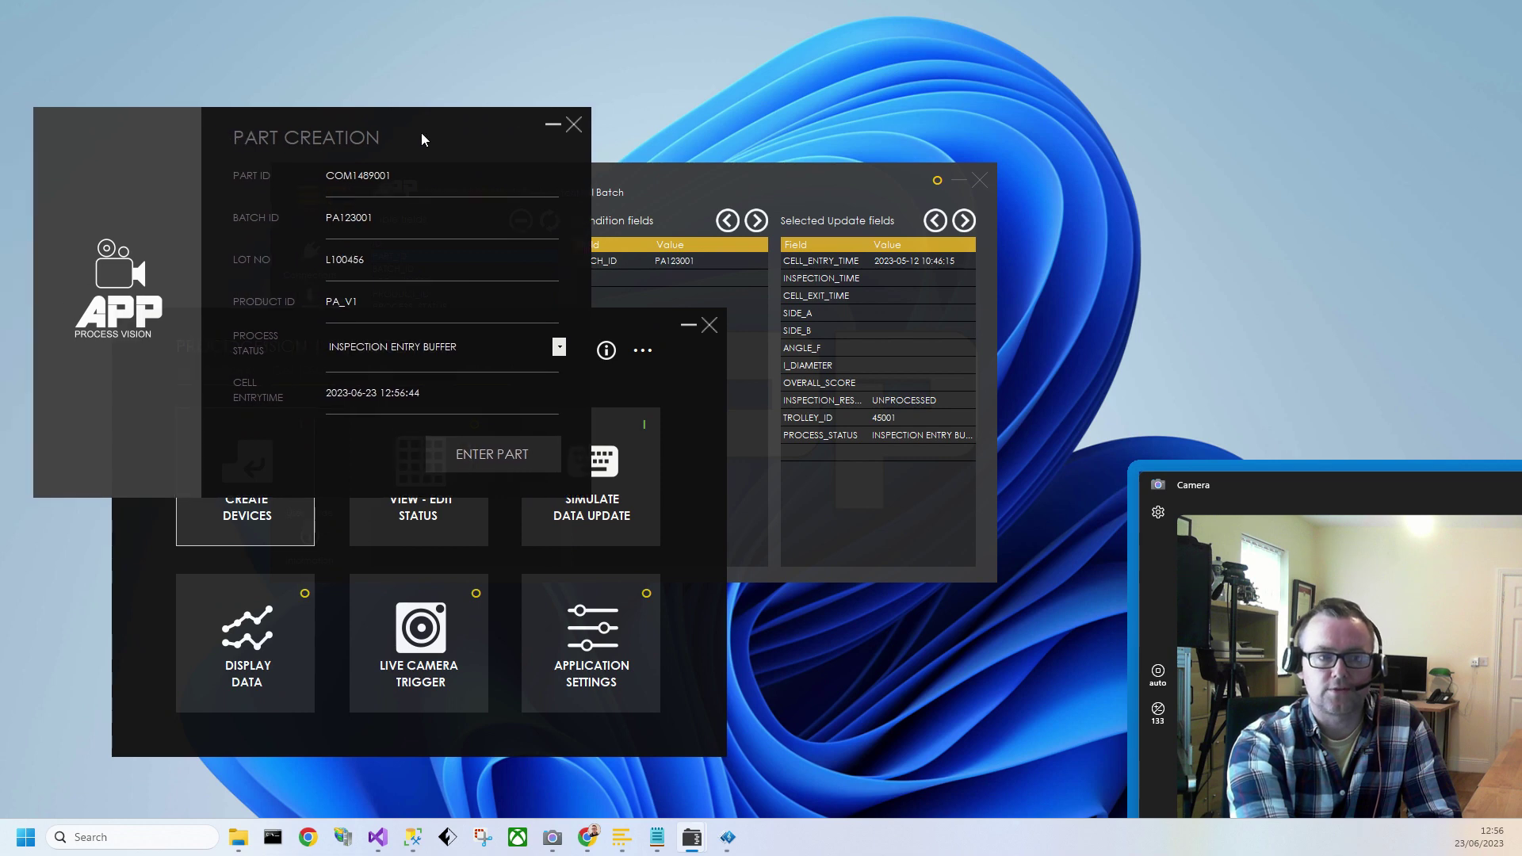
left_click(412, 837)
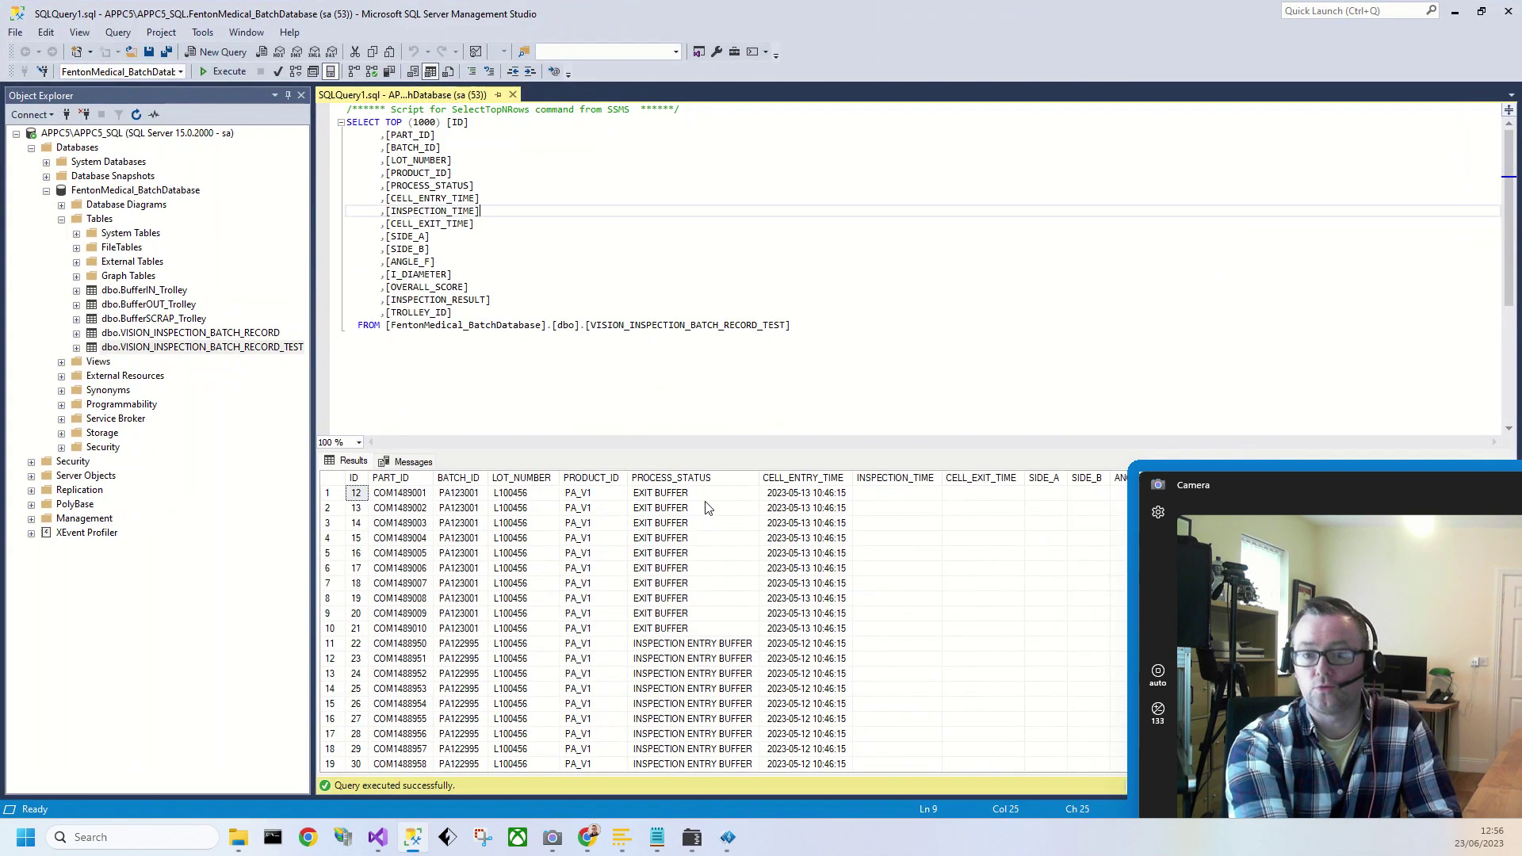
left_click(262, 333)
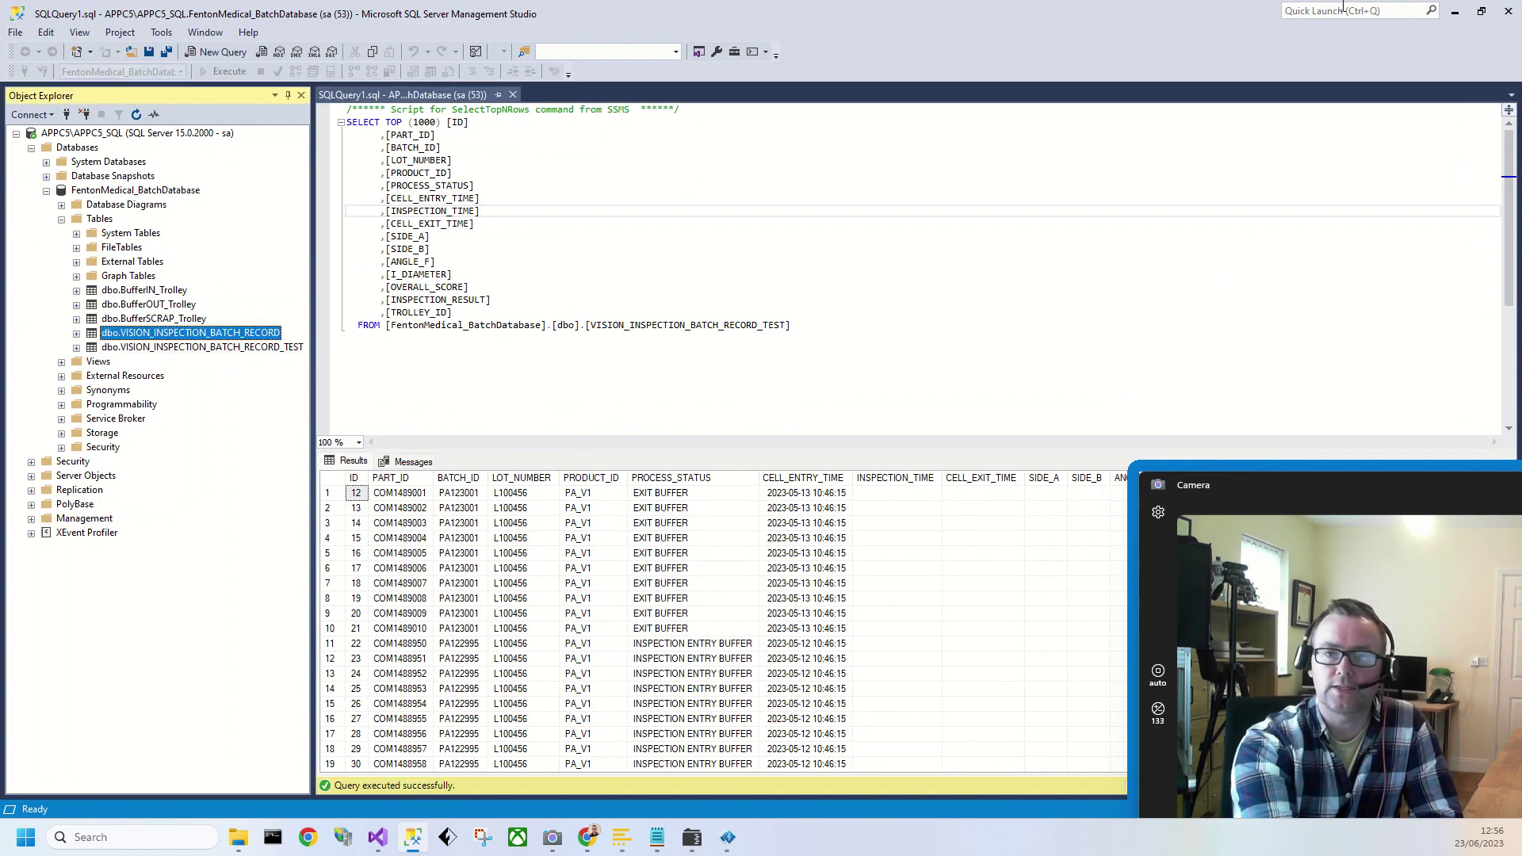
left_click(1454, 11)
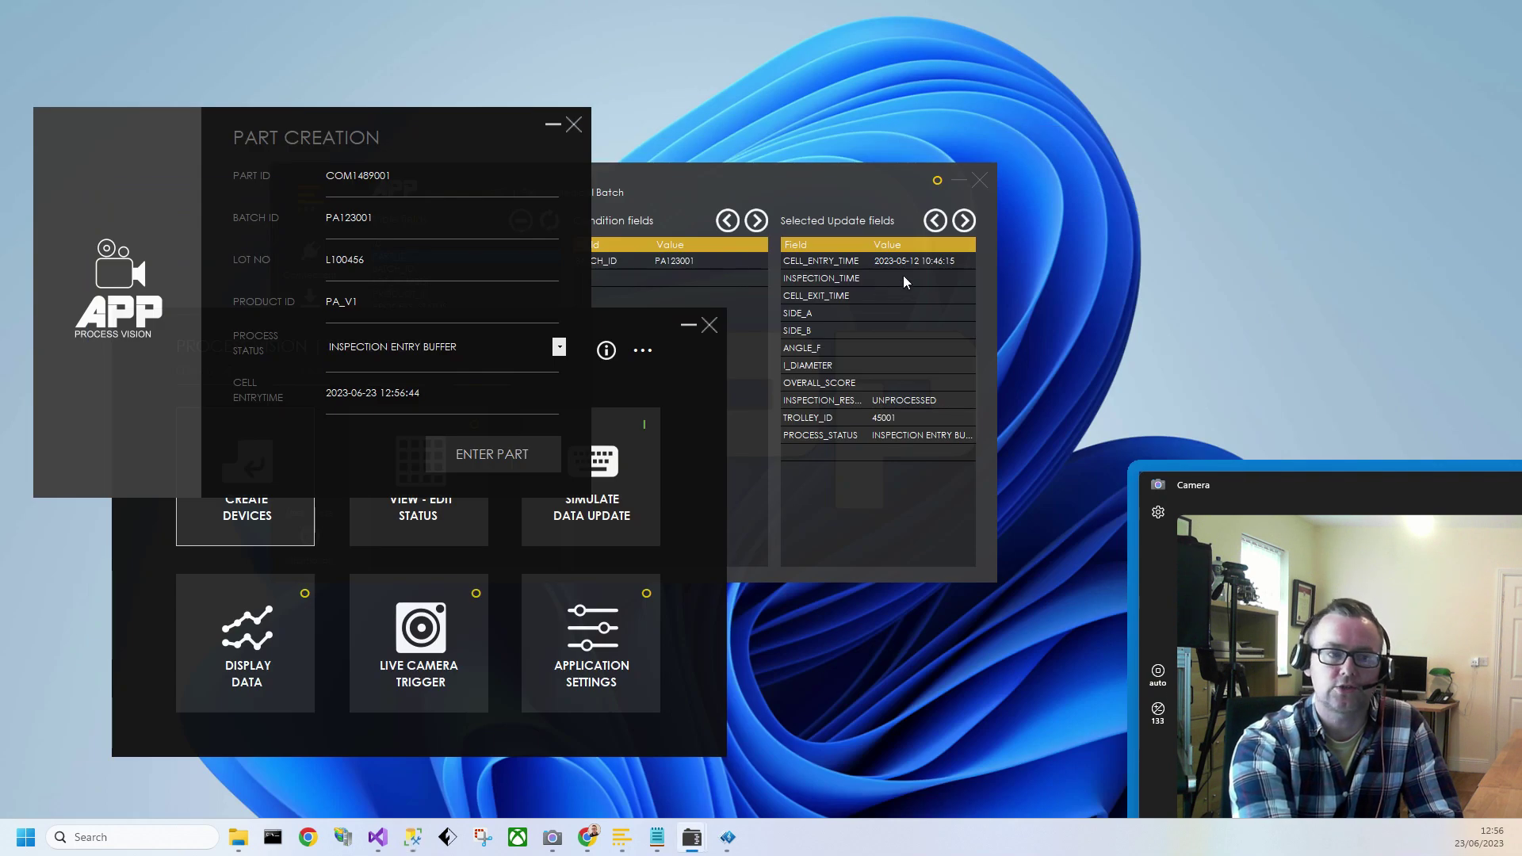
left_click(573, 124)
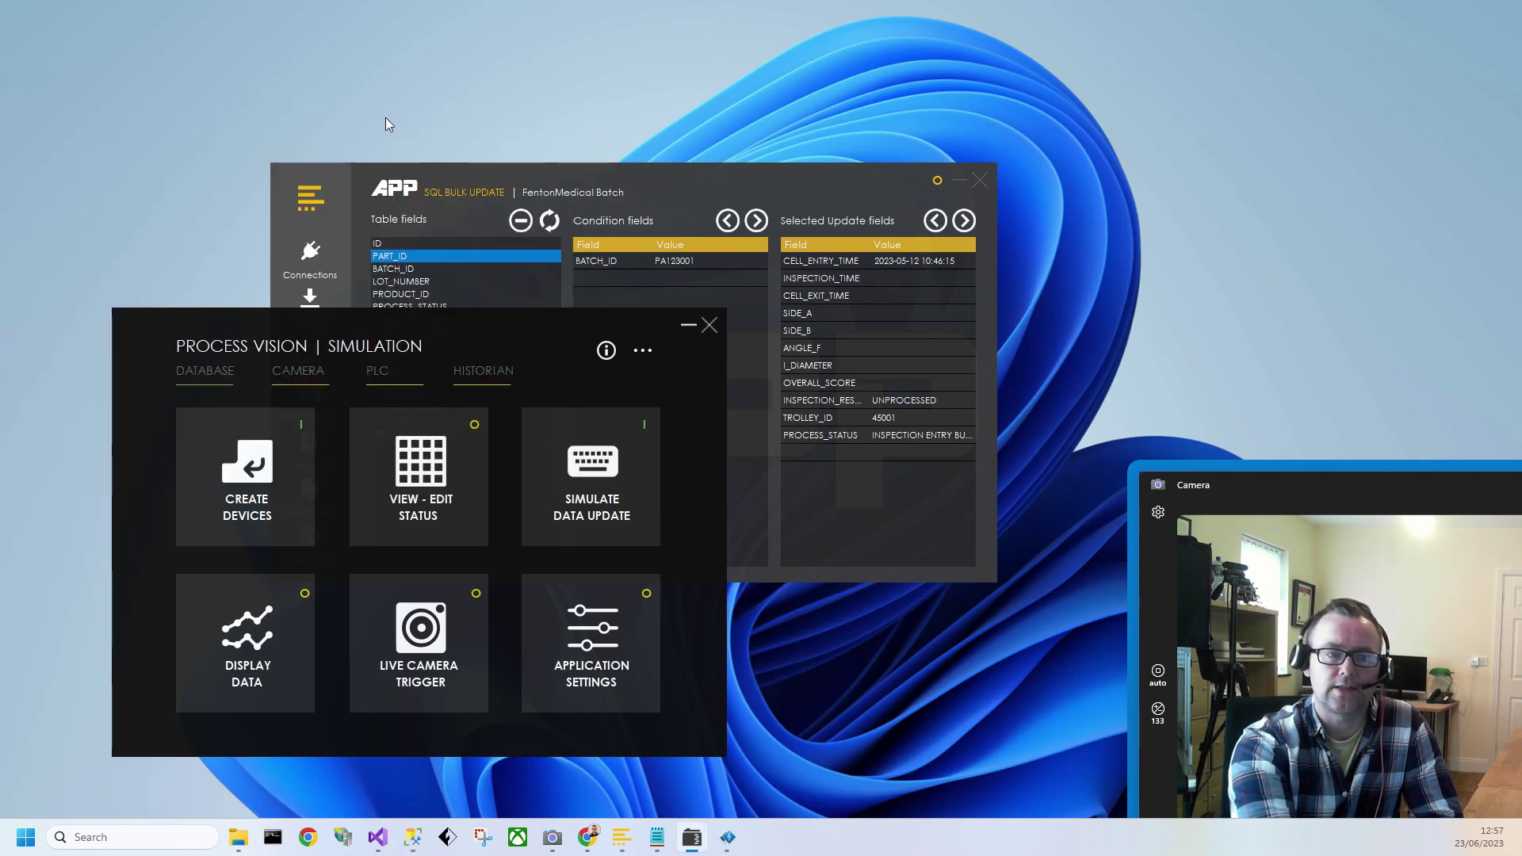
Load part COM1489001 into the inspection work cell, move it to the inspection position and close the process status window.
left_click(378, 450)
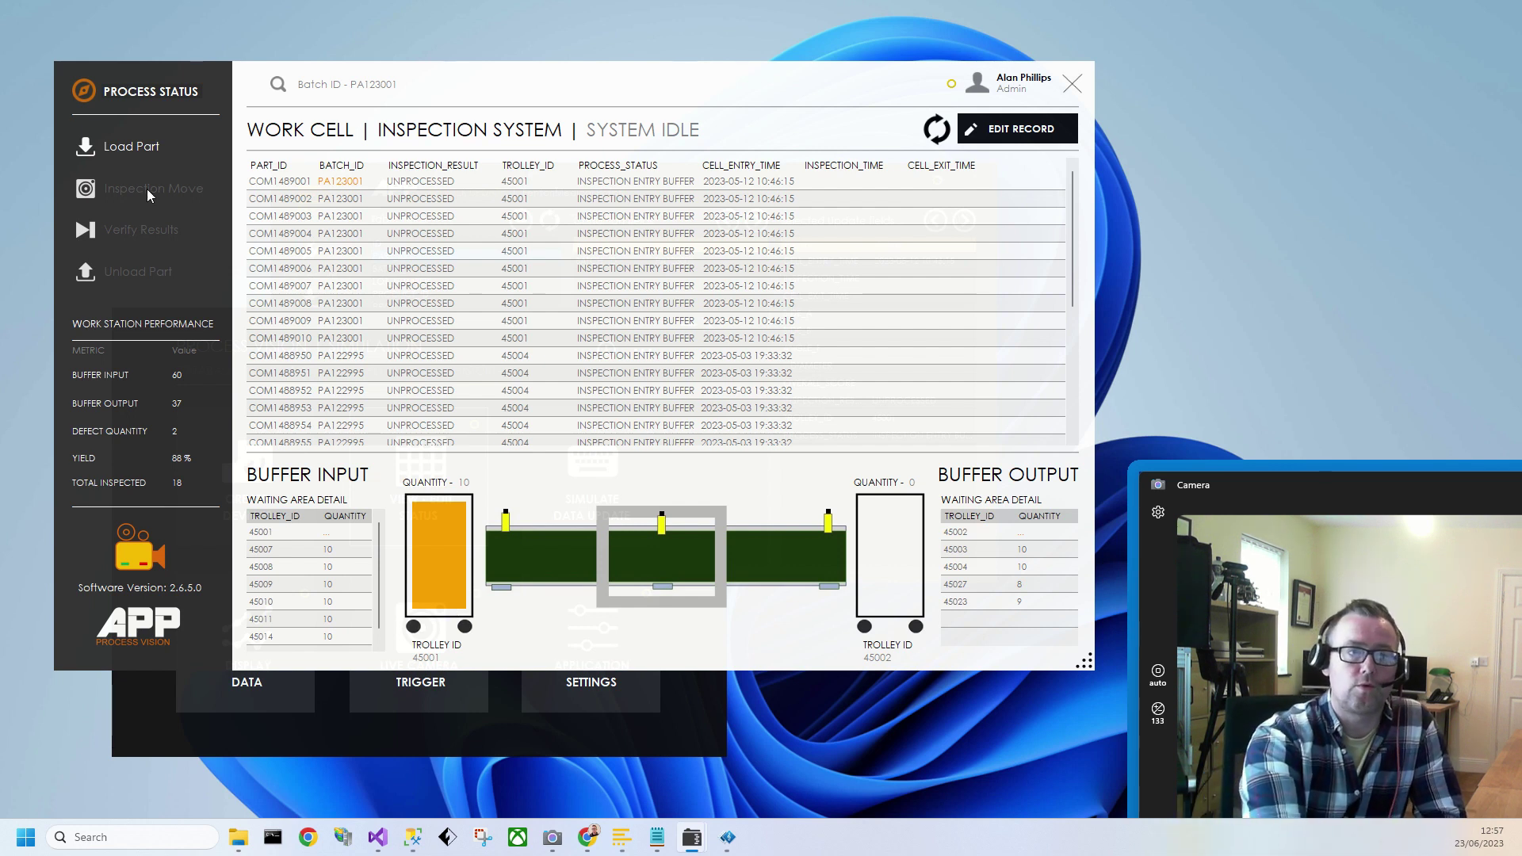
left_click(174, 145)
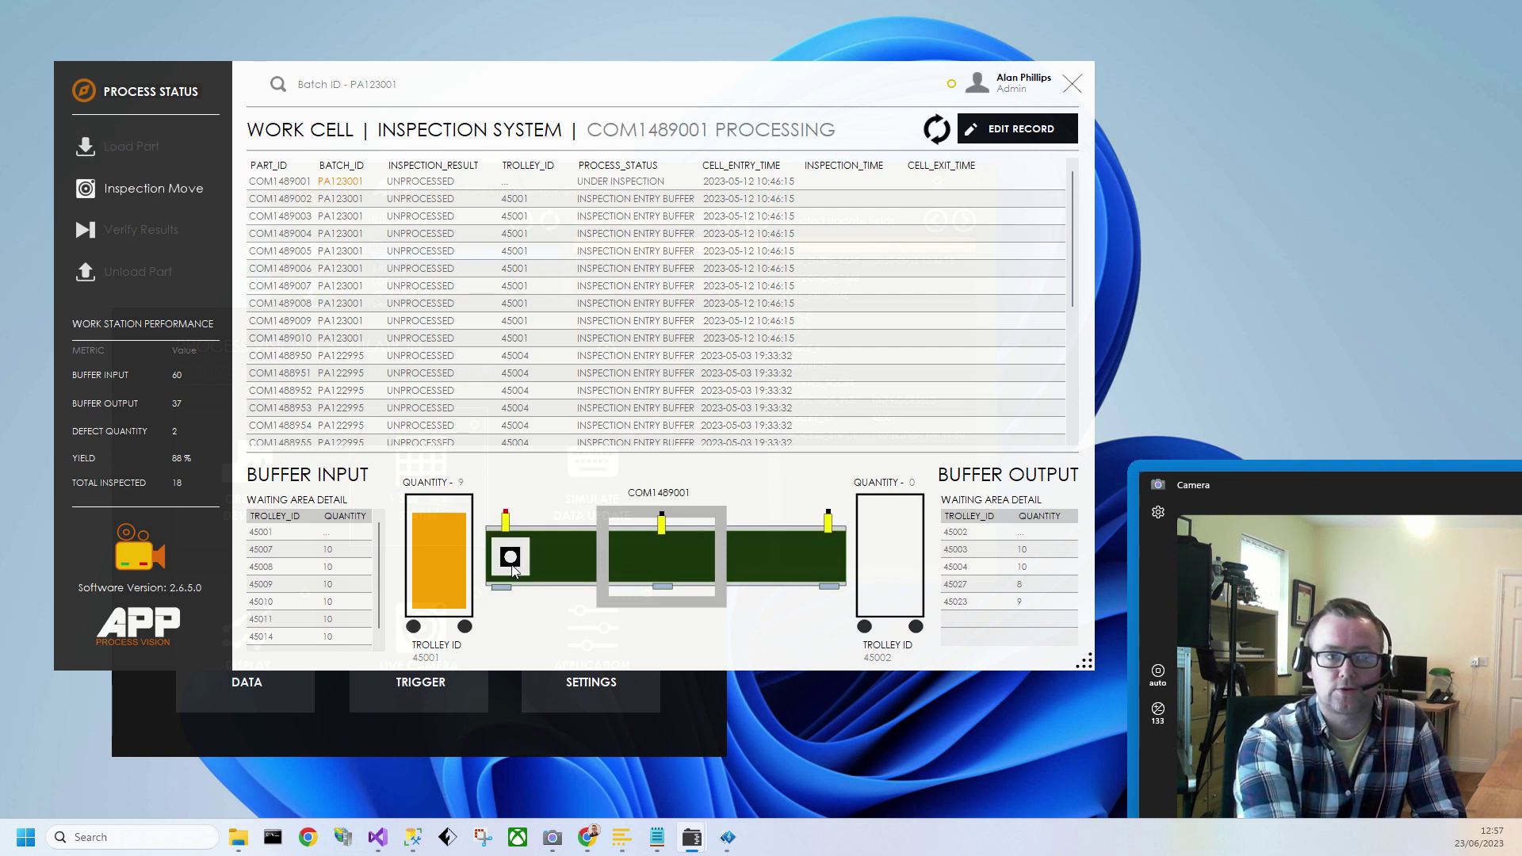
left_click(174, 187)
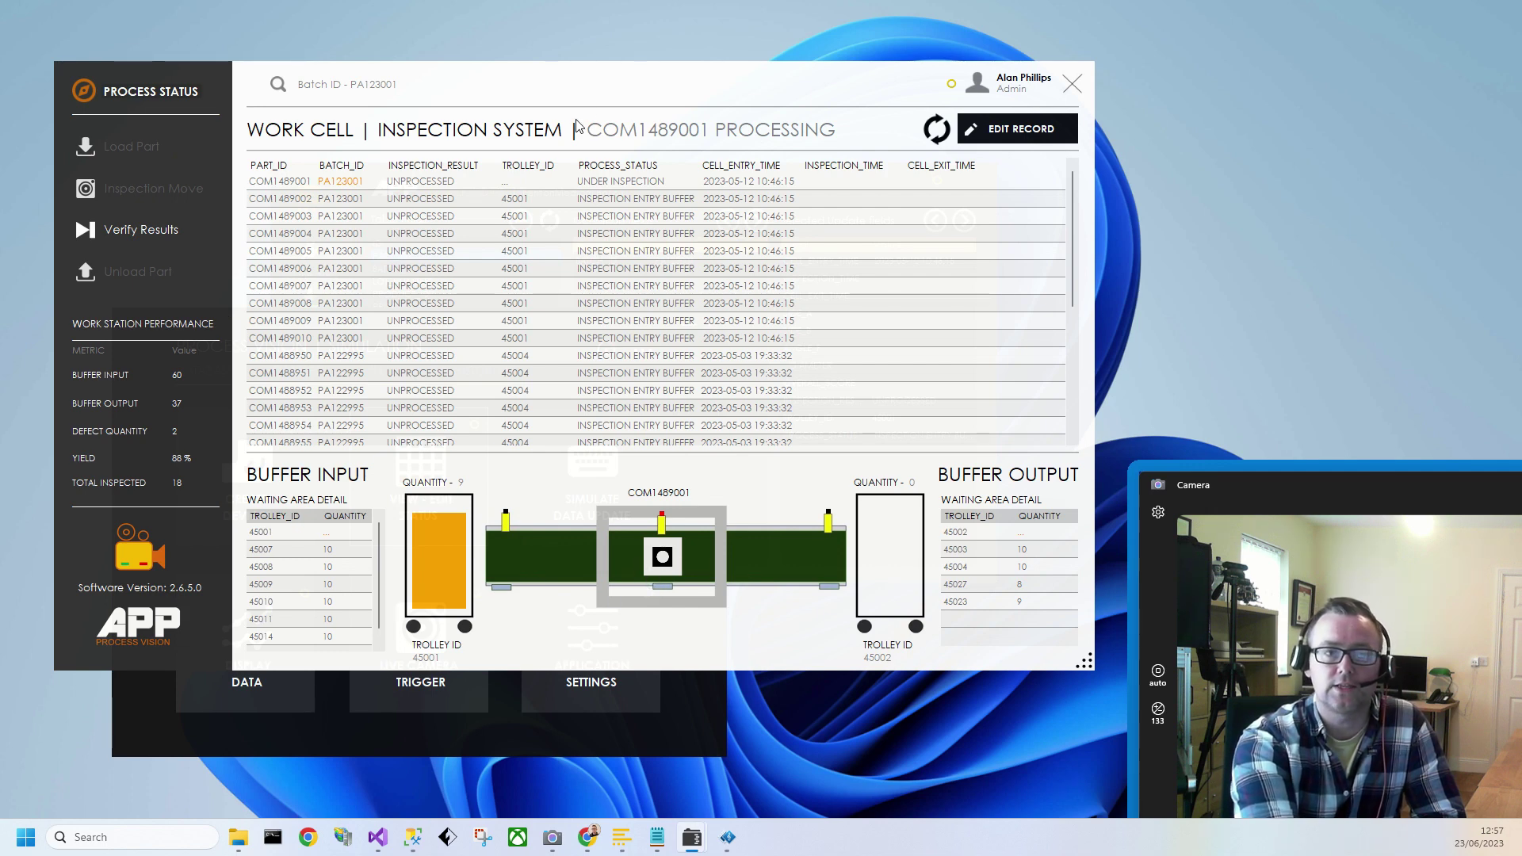
key("alt+F4")
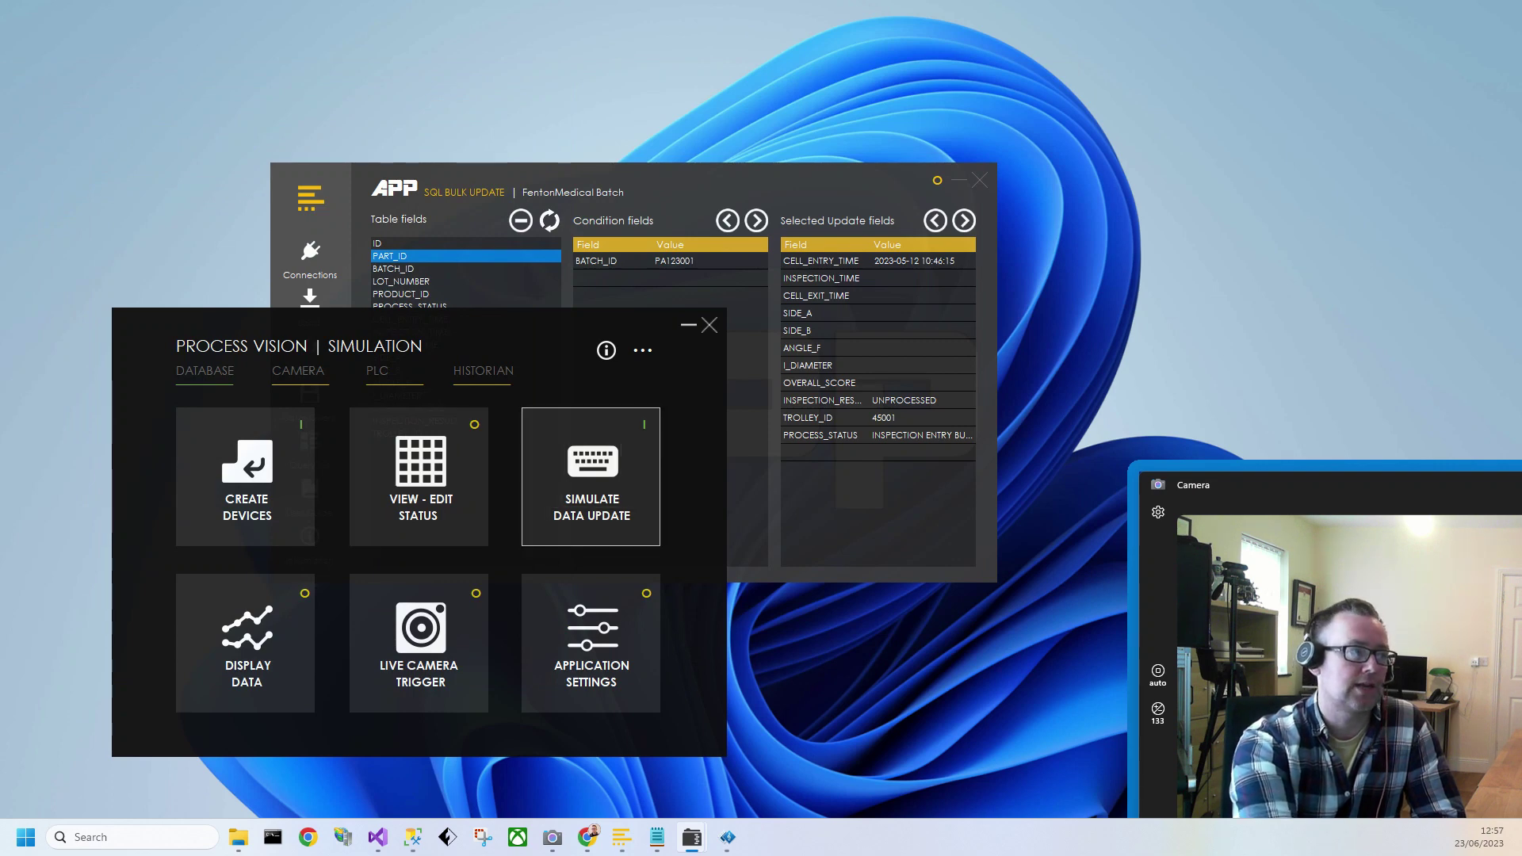
Open the simulated data update for part COM1489001 and enter Side A 50, Side B 50 and Angle F 90.
left_click(591, 476)
left_click_drag(564, 266, 572, 188)
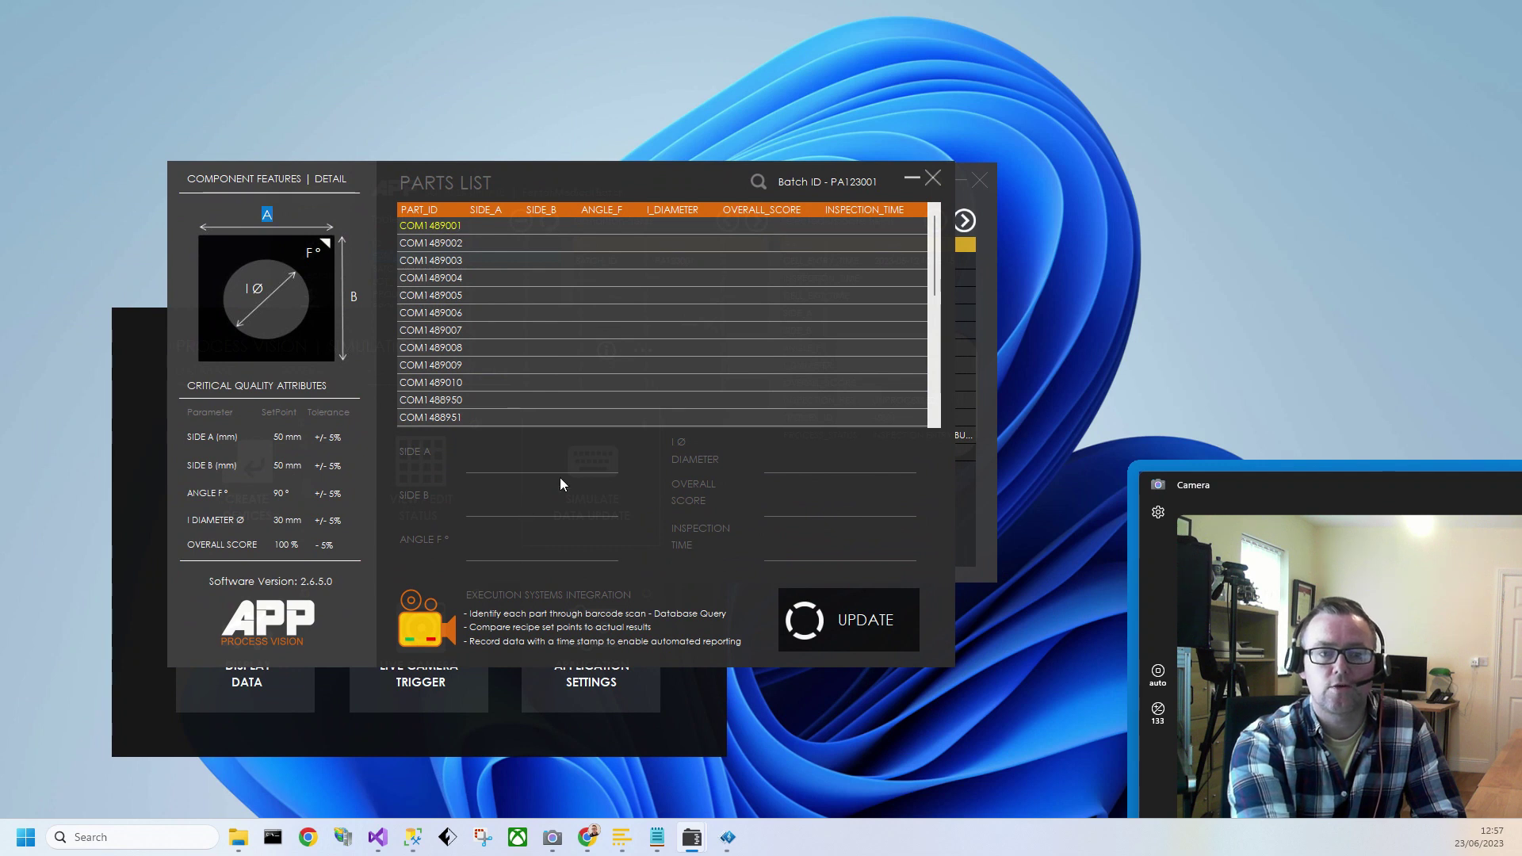
left_click(559, 454)
type("50")
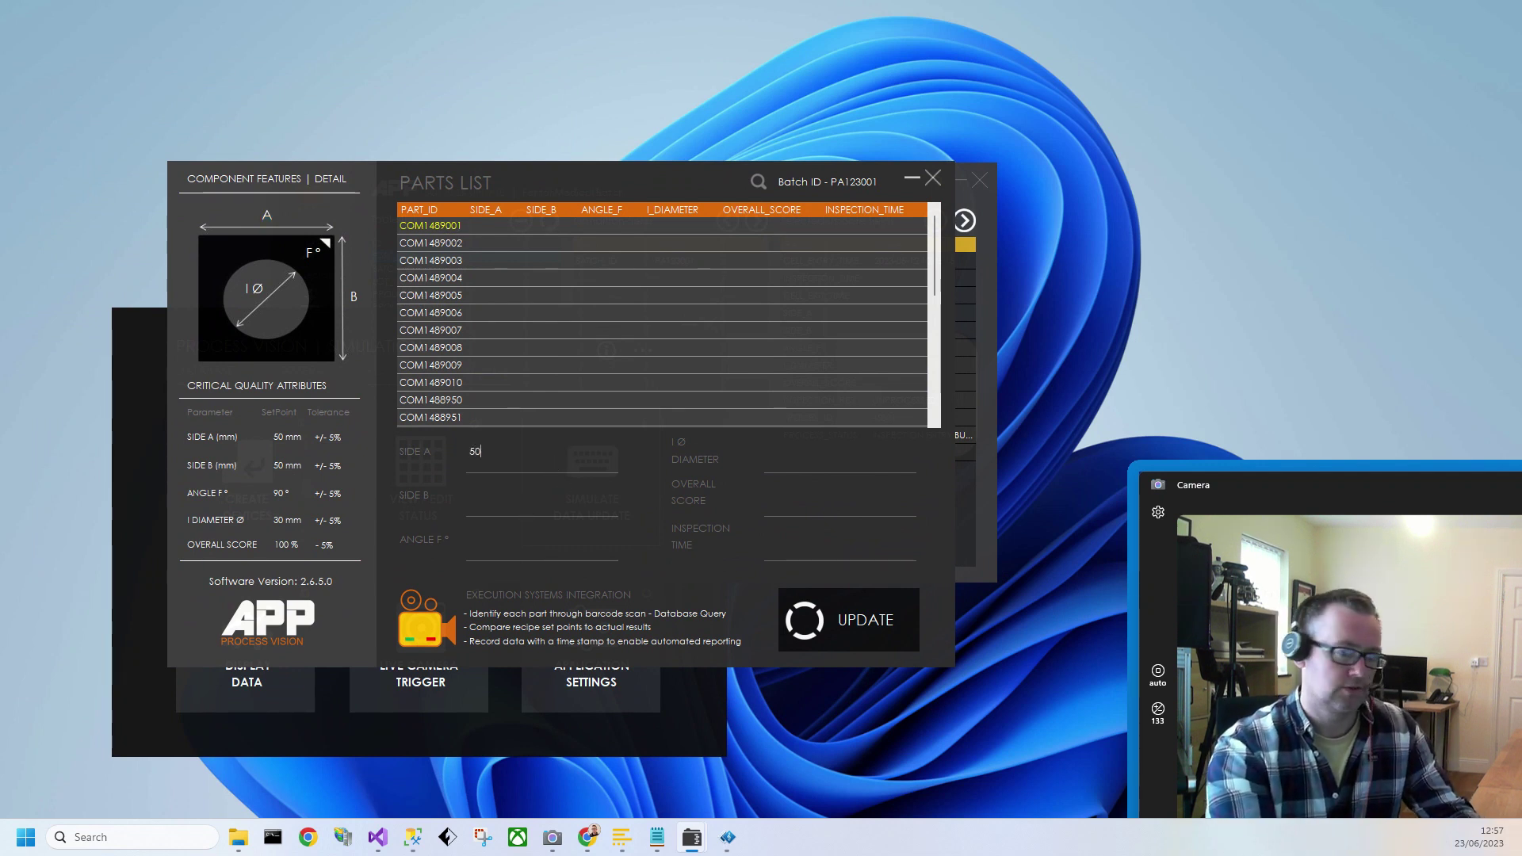
type("50")
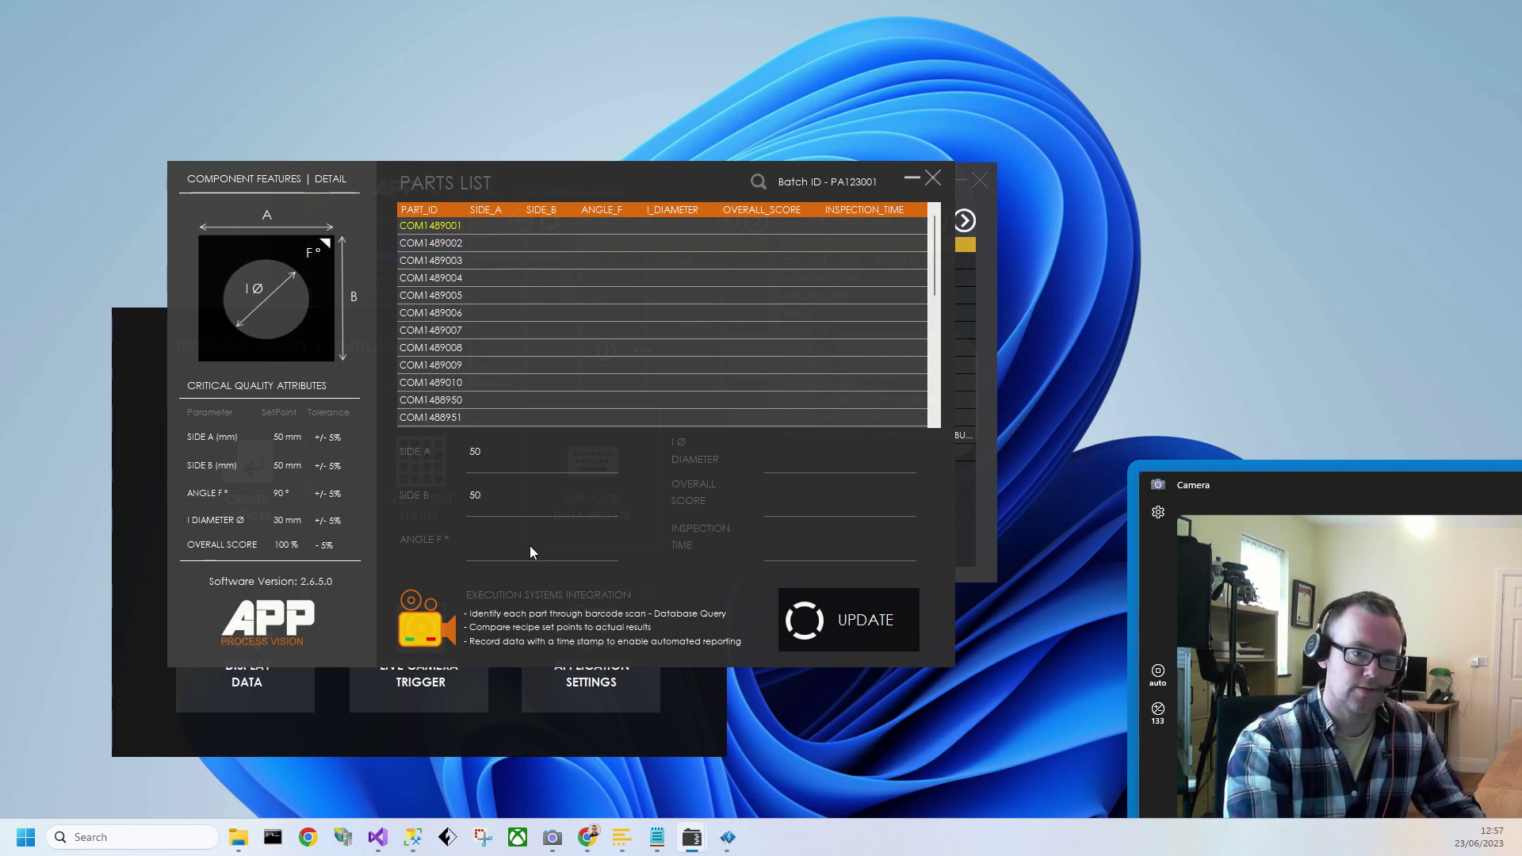
type("90")
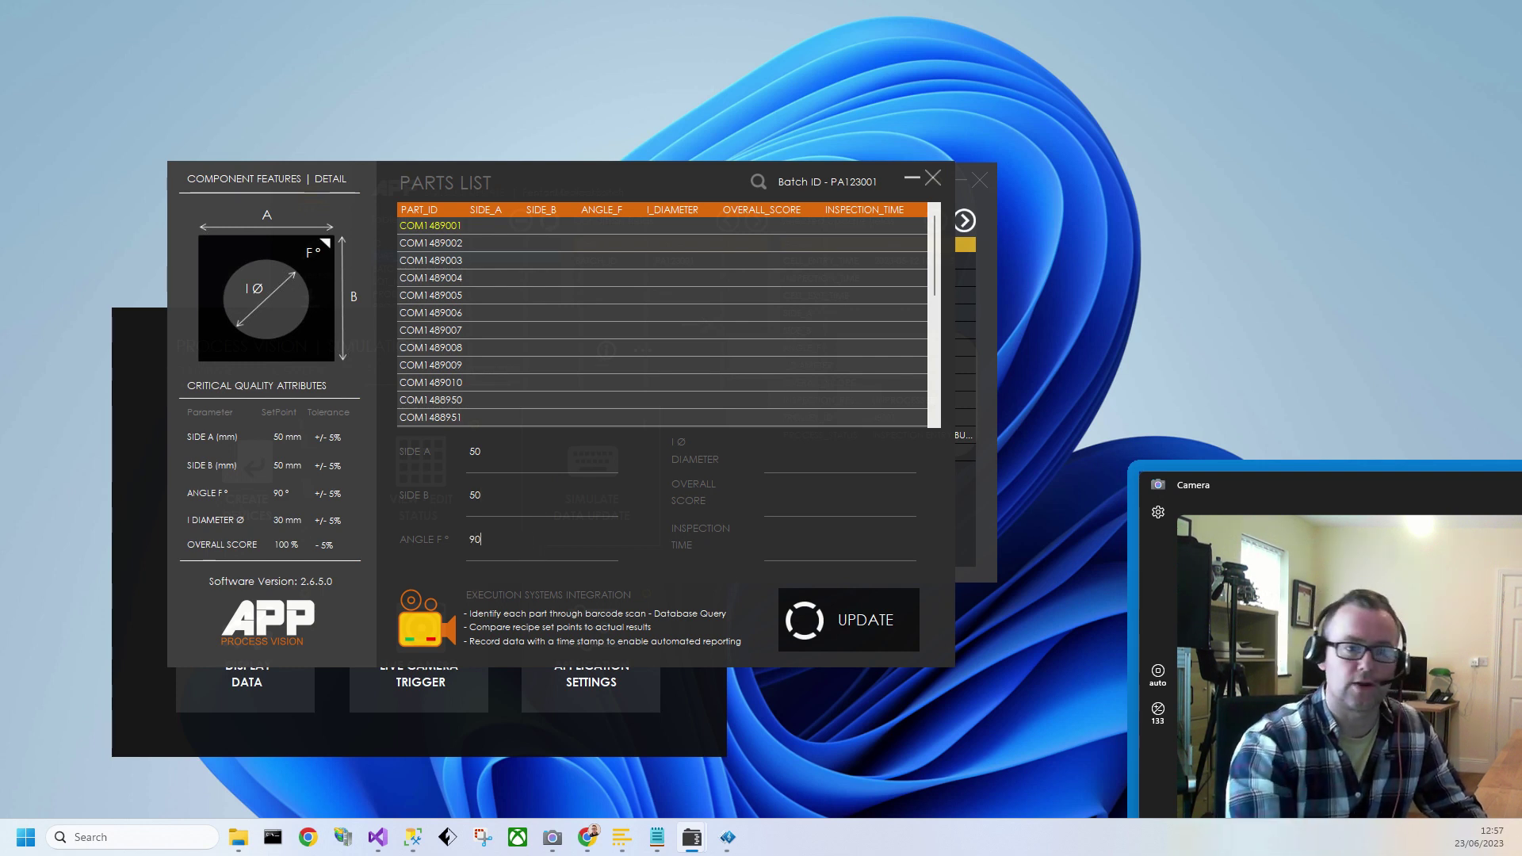
Set the part's inner diameter to 30 and its overall score to 99.
left_click(791, 452)
type("3")
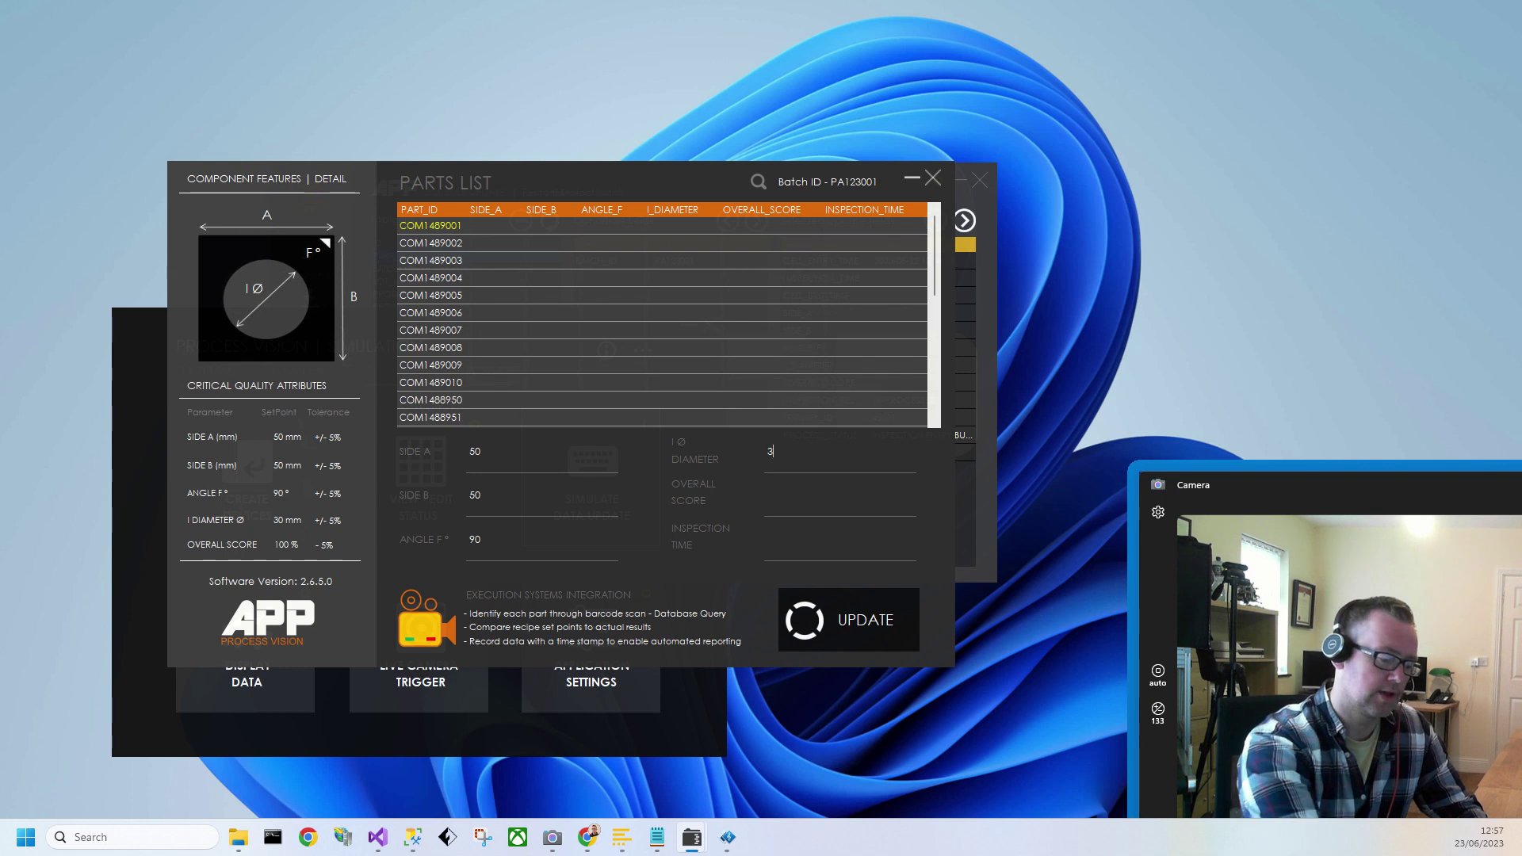
type("0")
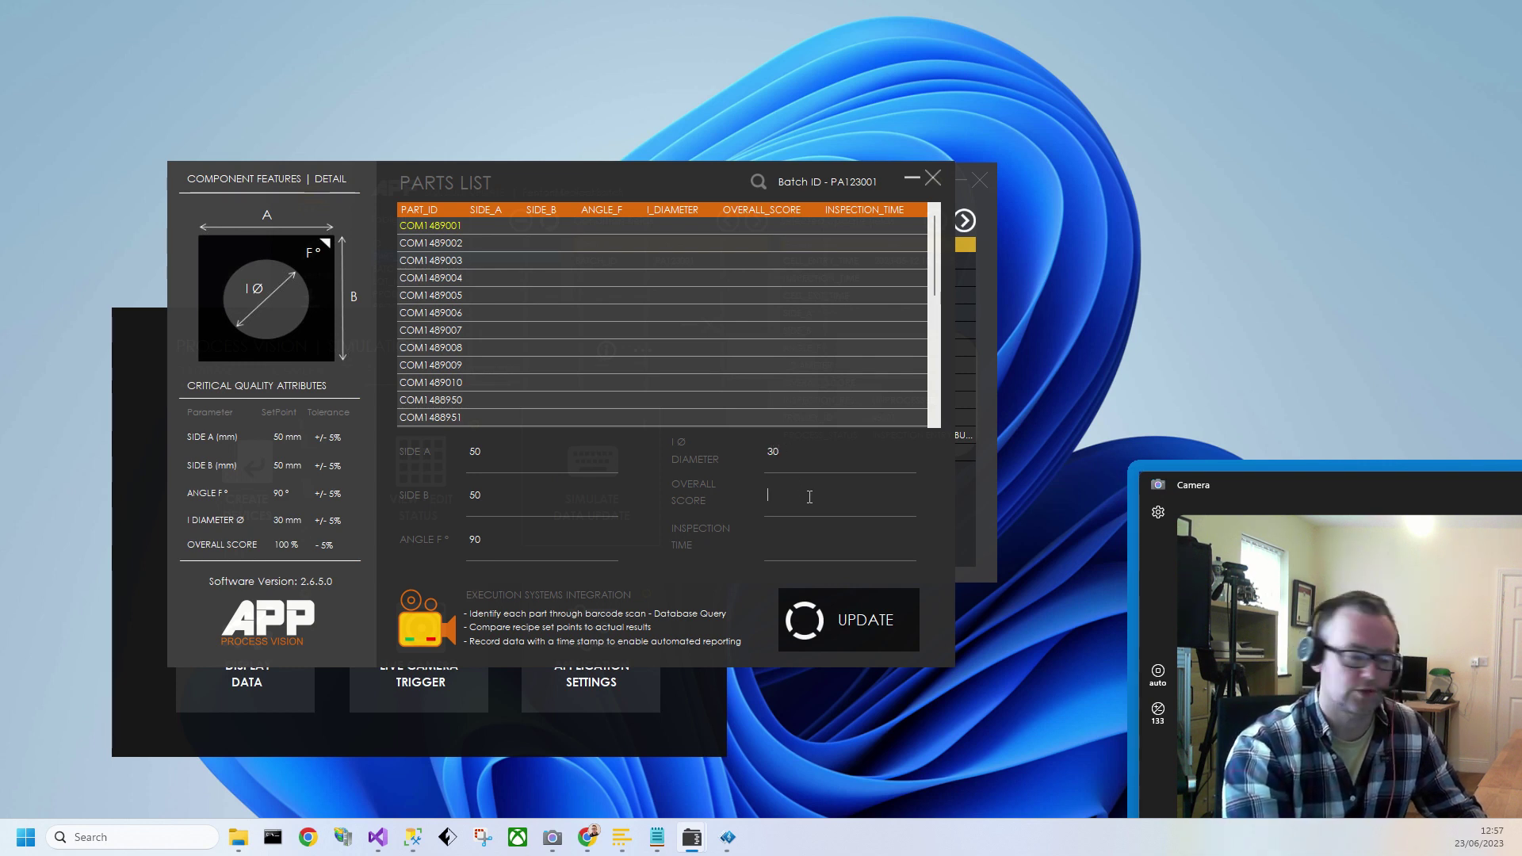
type("99")
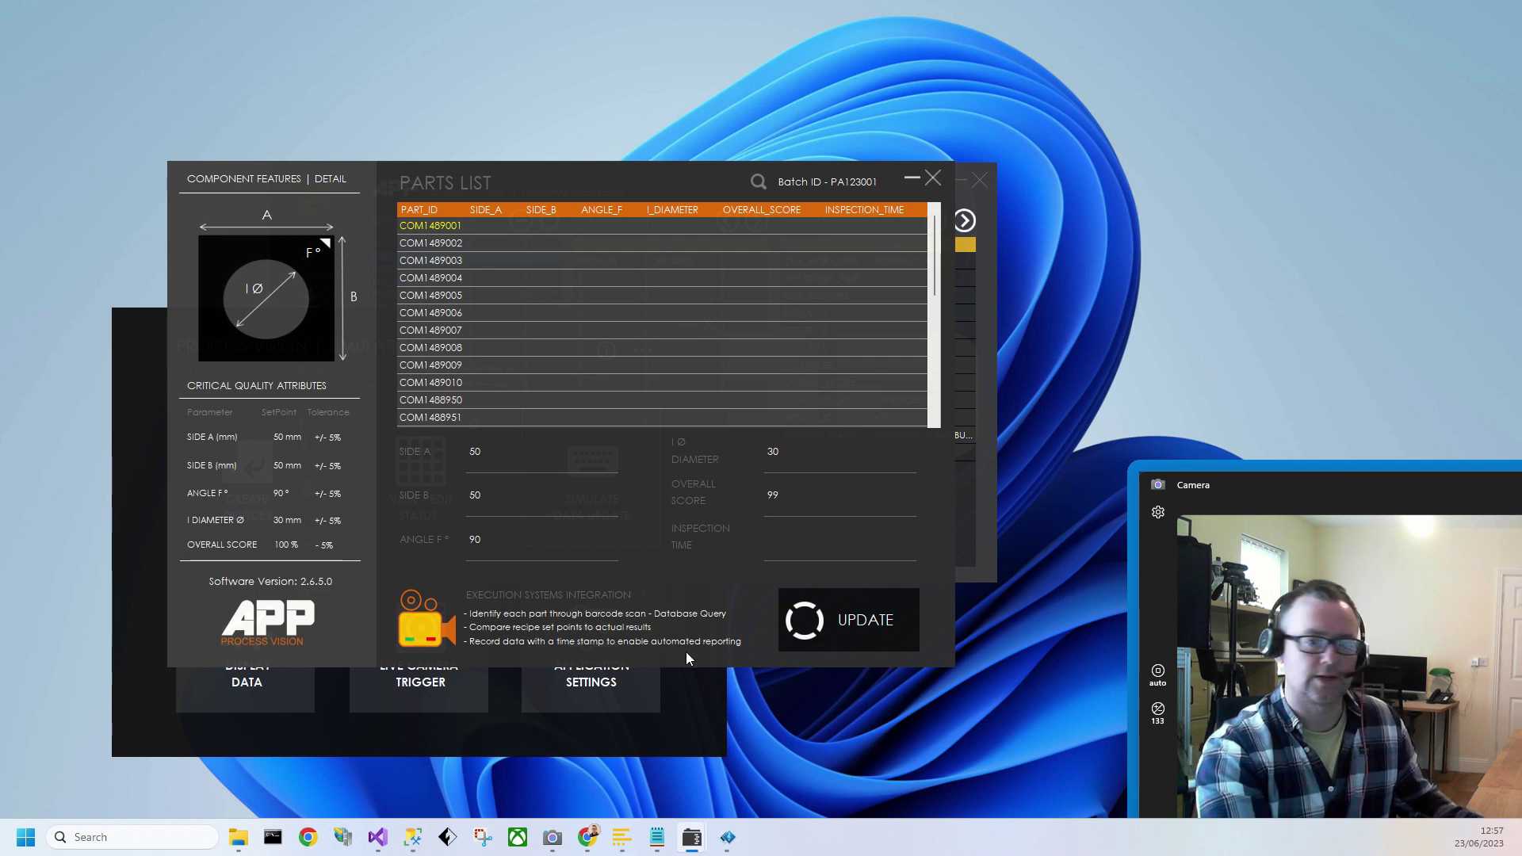
left_click(824, 539)
key("ctrl+v")
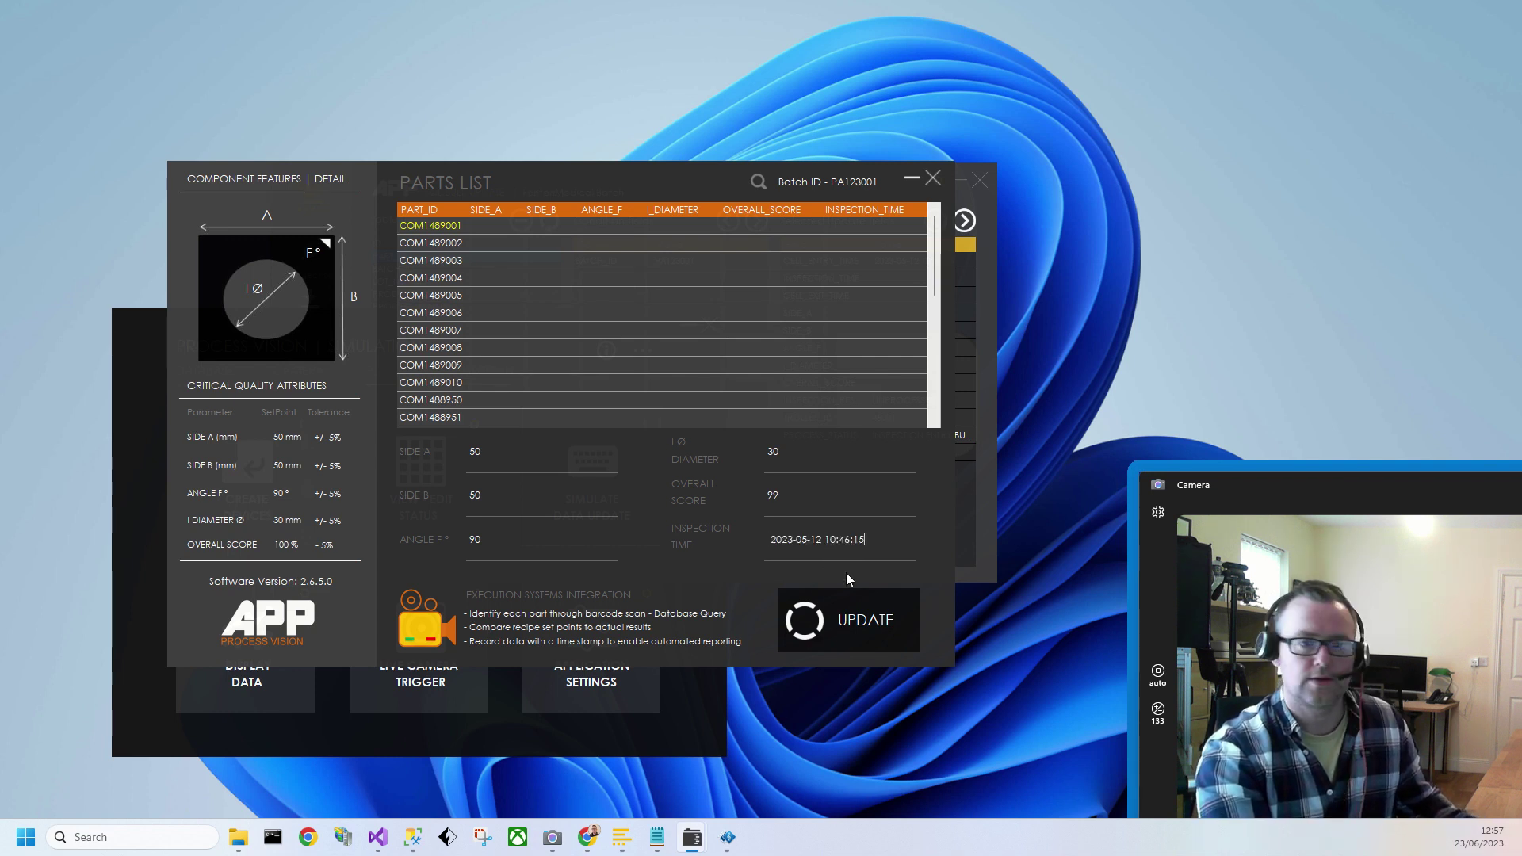
key("BackSpace")
key("BackSpace")
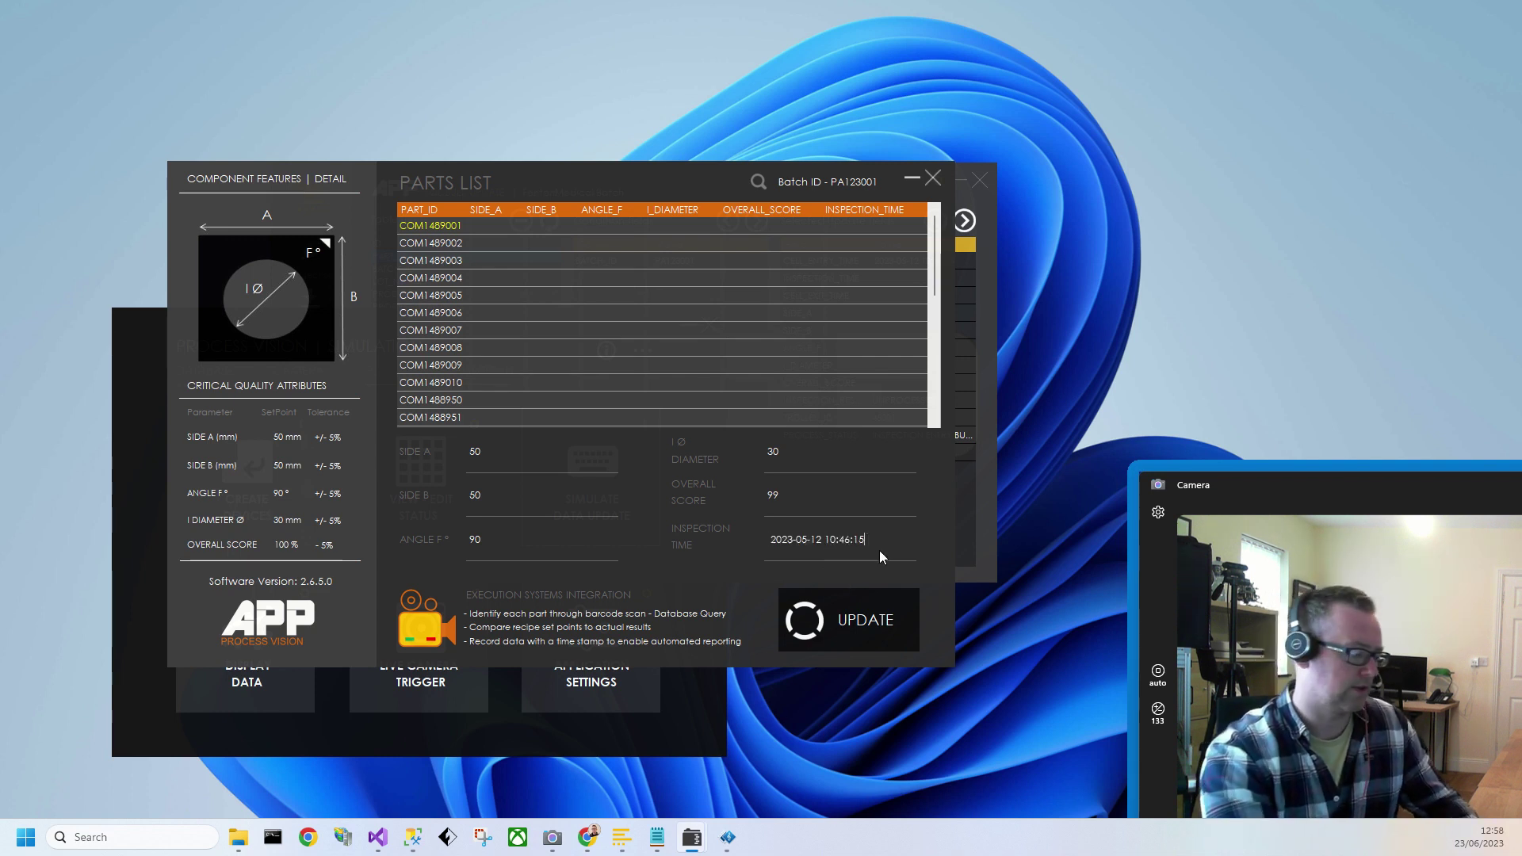
type("30")
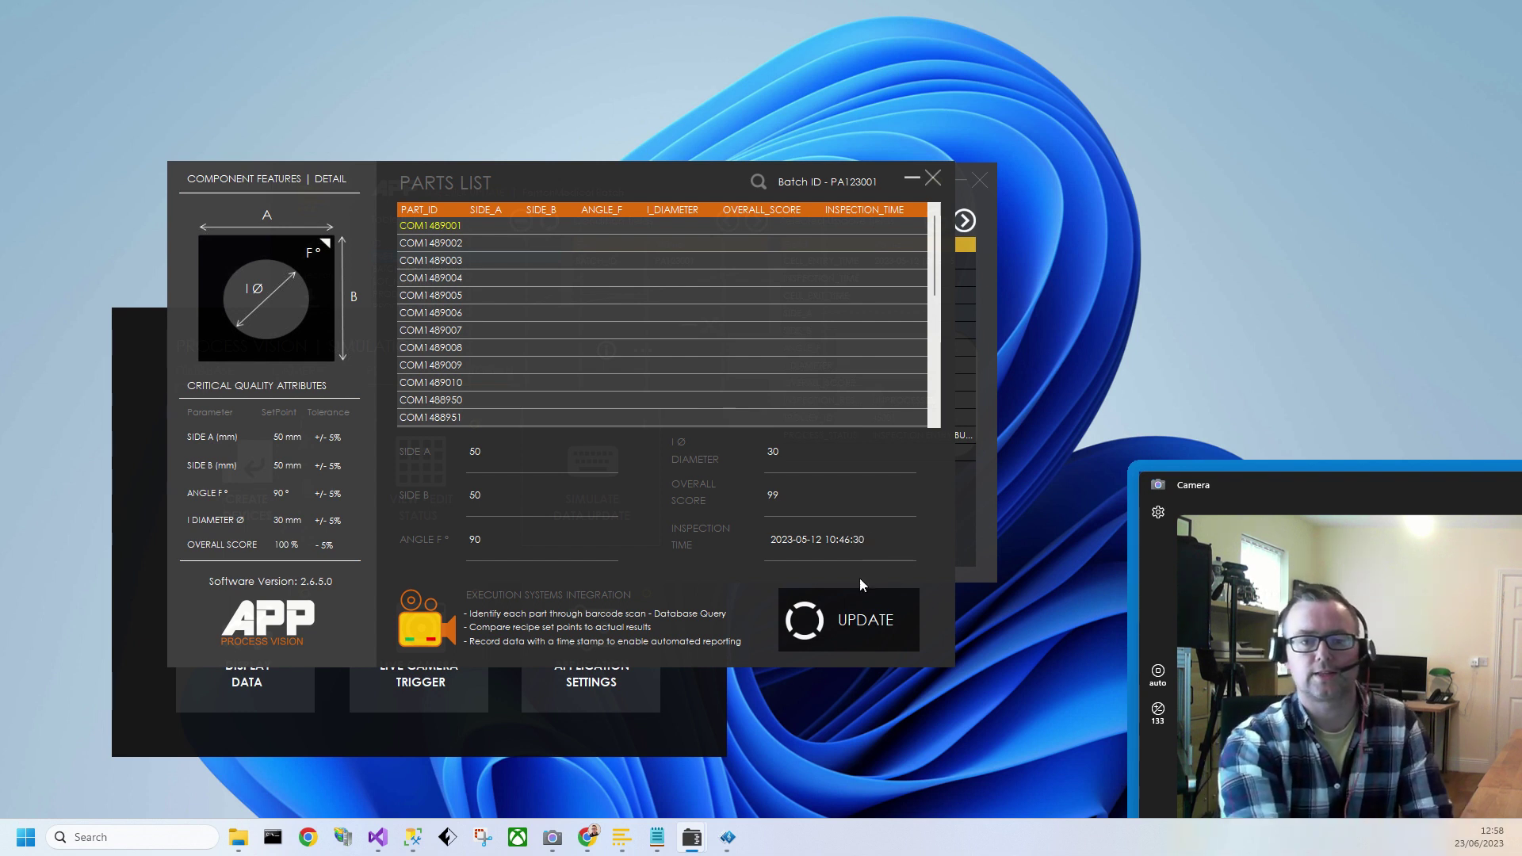
left_click(854, 624)
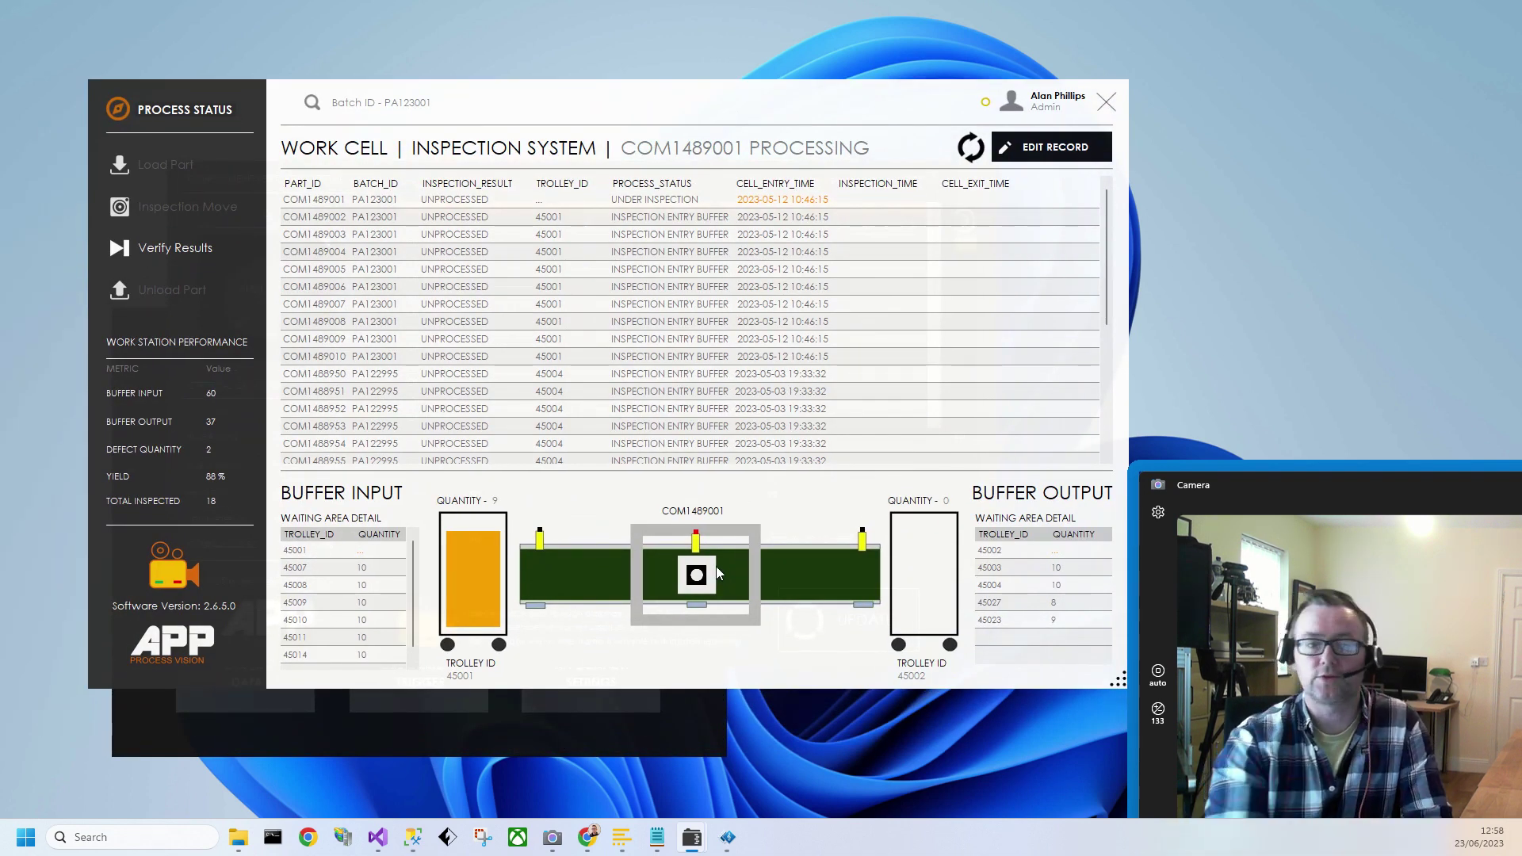
Verify the inspection results of part COM1489001, unload it to the output buffer, and move the open windows aside.
left_click(183, 250)
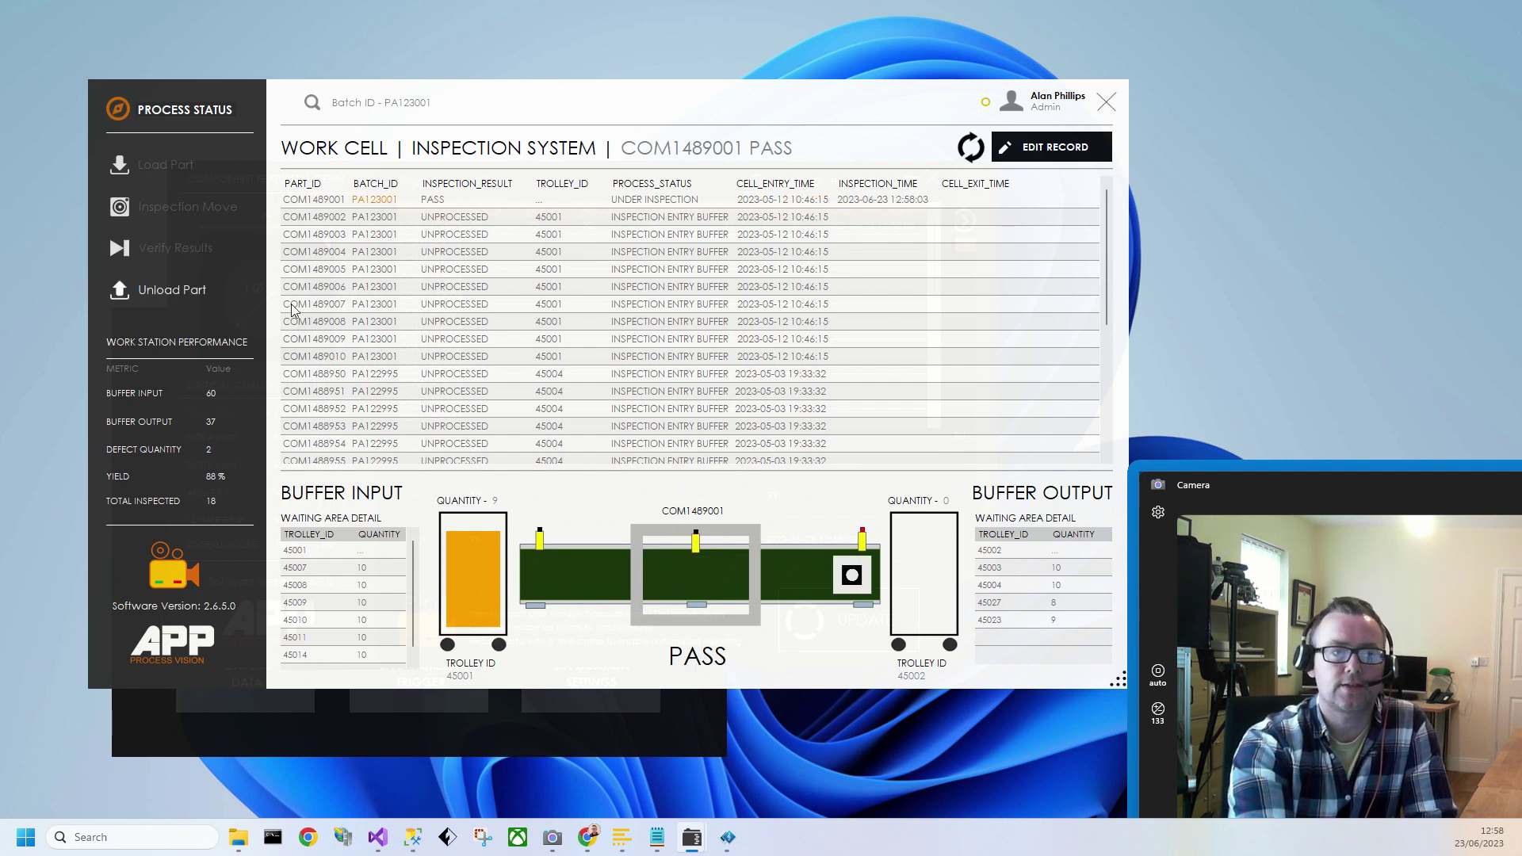
left_click(203, 295)
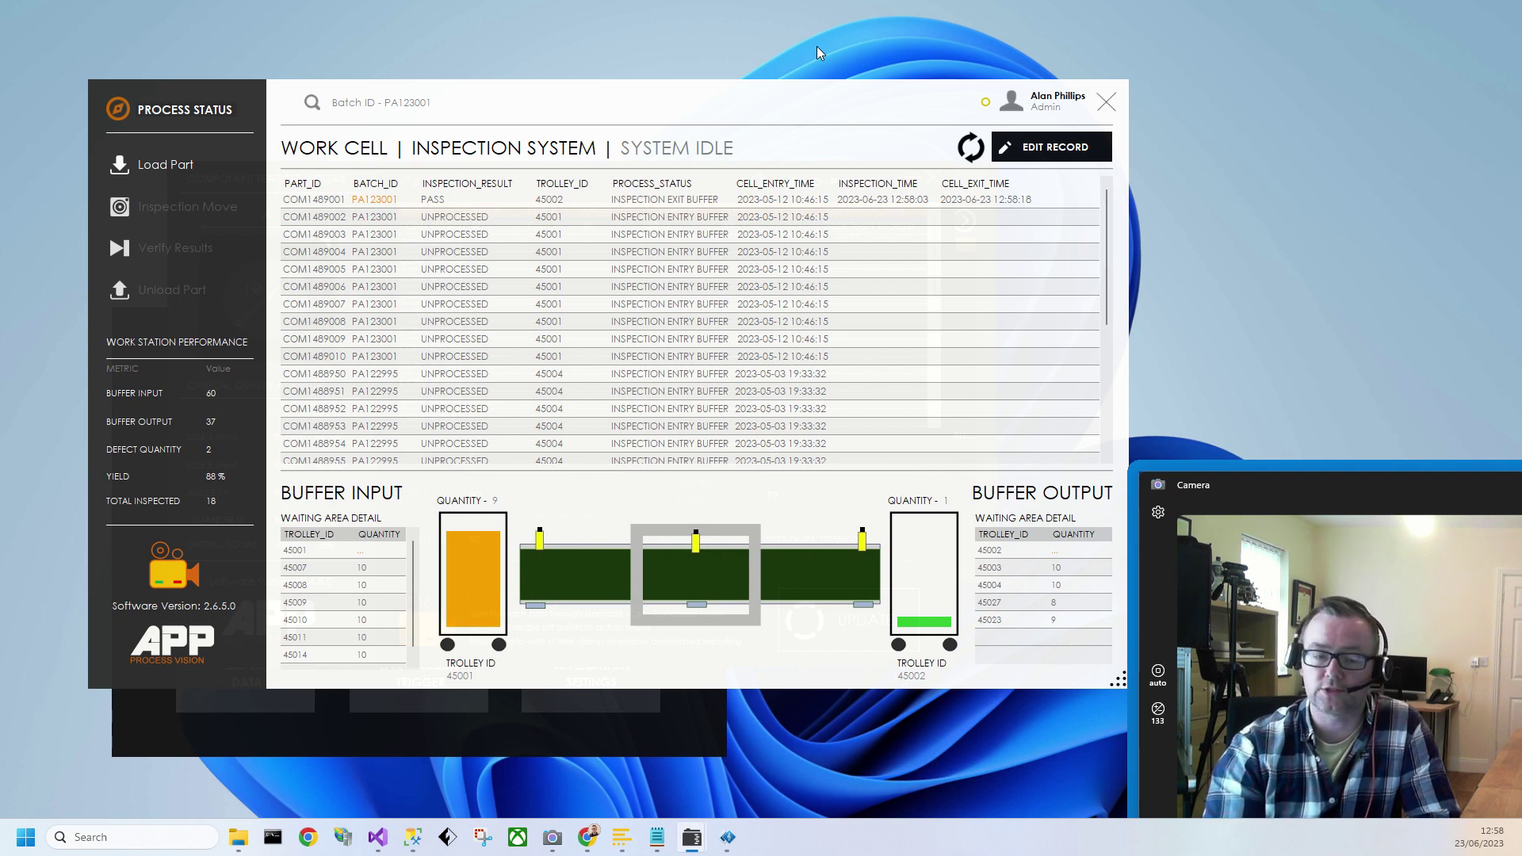
left_click_drag(769, 101, 0, 147)
left_click_drag(626, 177, 0, 179)
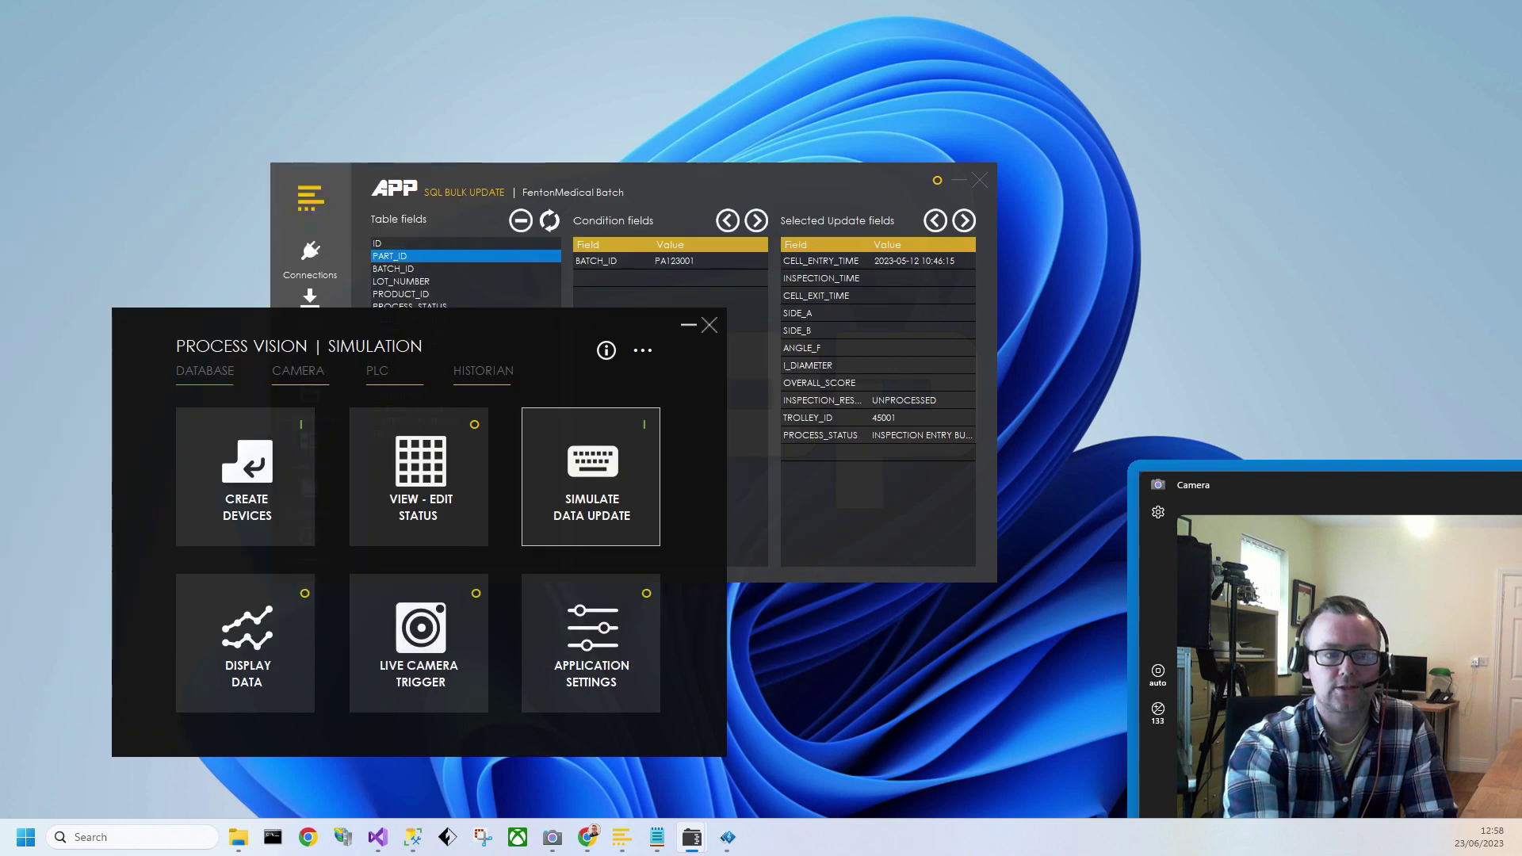
Minimize the simulation window, load the saved query Batch Completed in SQL Bulk Update, and close the saved query list.
left_click(688, 325)
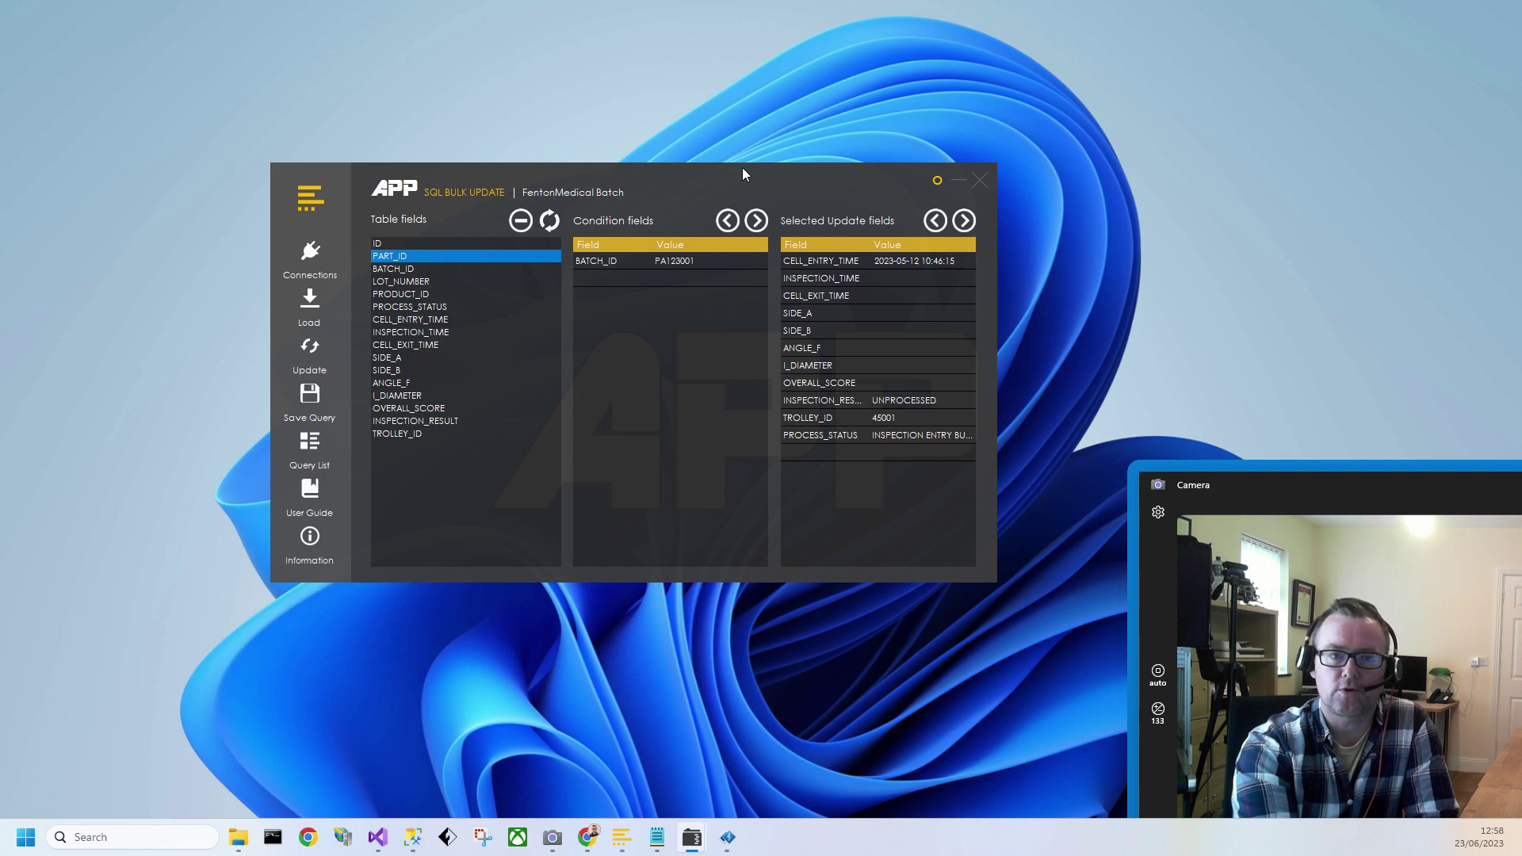
left_click(303, 450)
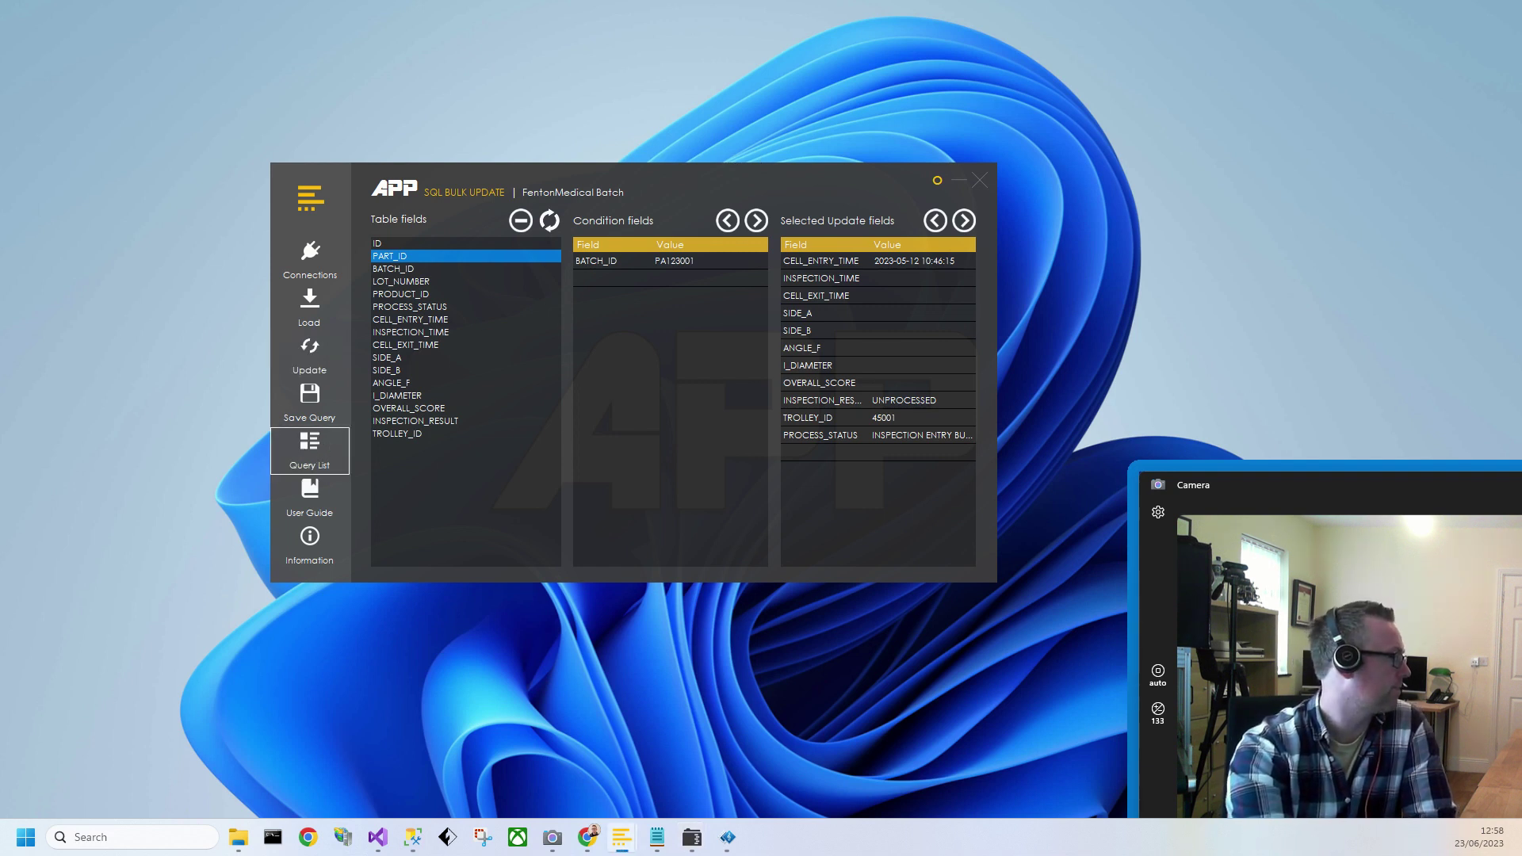
left_click_drag(302, 223, 207, 396)
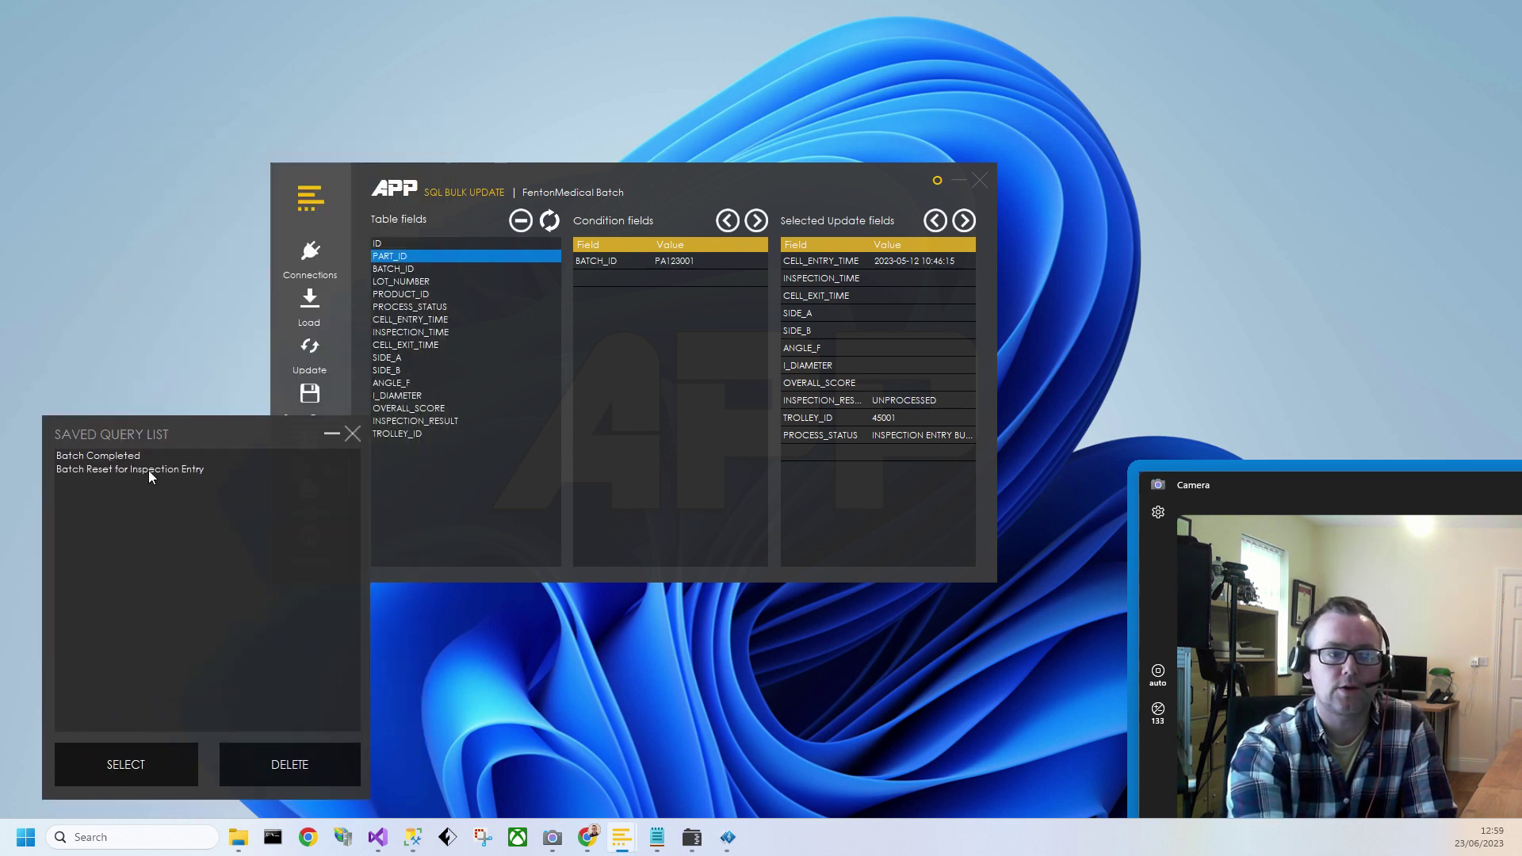
left_click(125, 455)
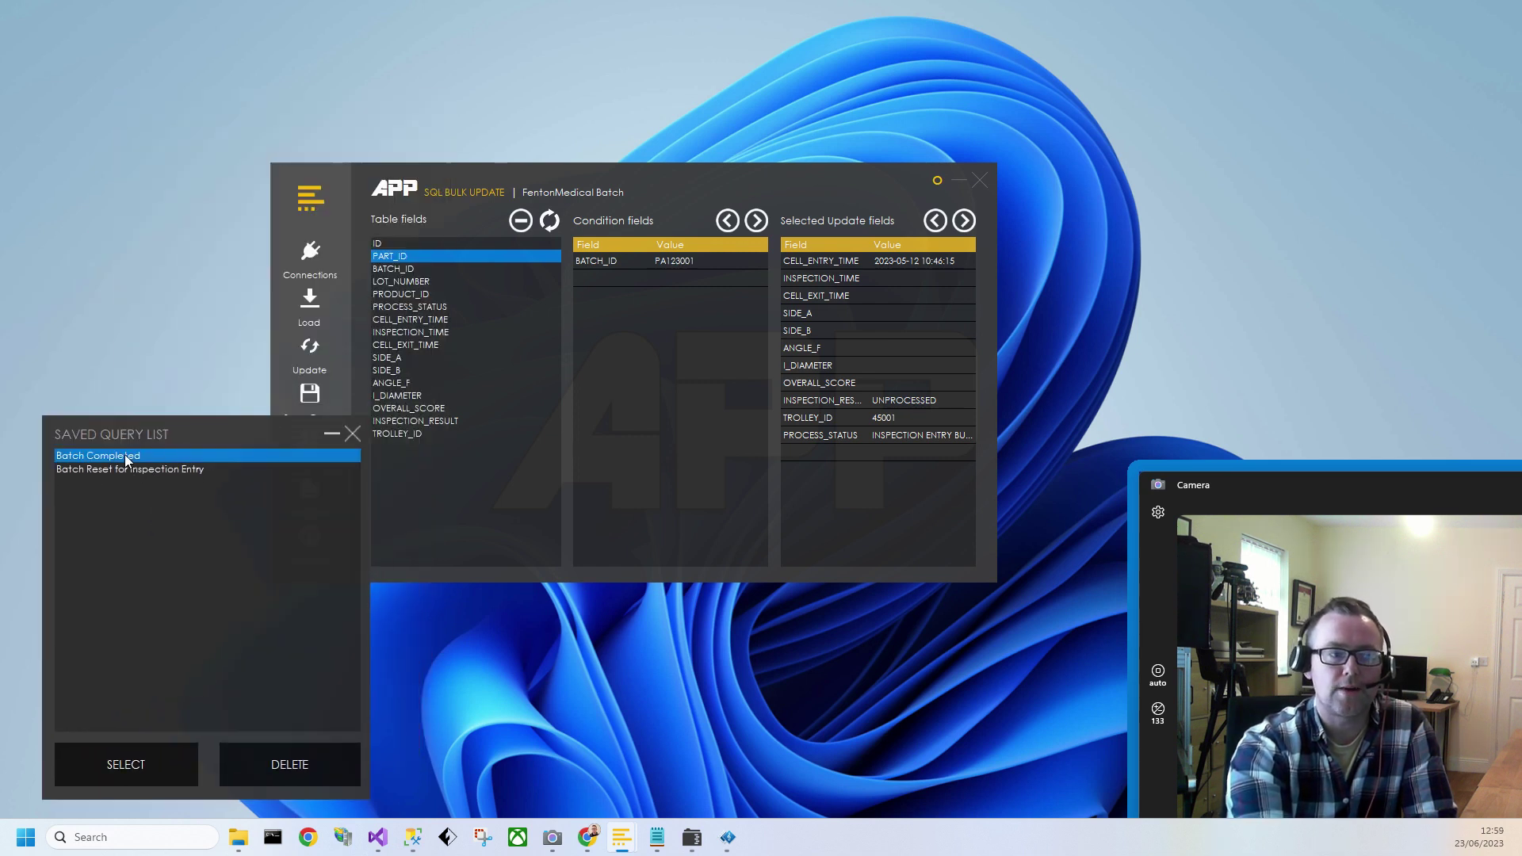
left_click(163, 760)
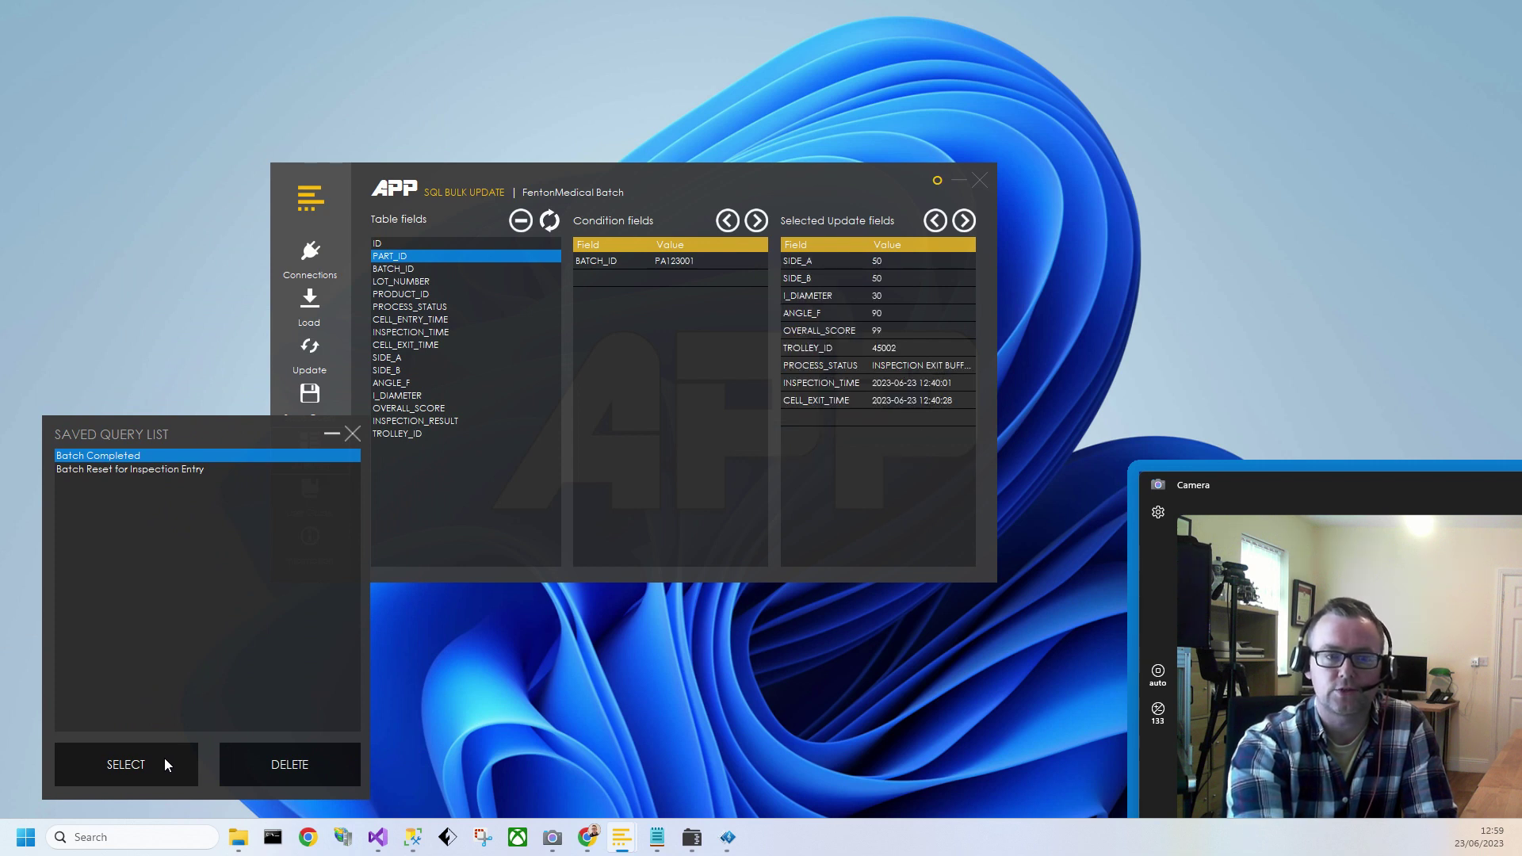
left_click(352, 433)
Show the work cell window beside SQL Bulk Update, run the Batch Completed update for batch PA123001, and refresh the work cell records.
left_click(691, 838)
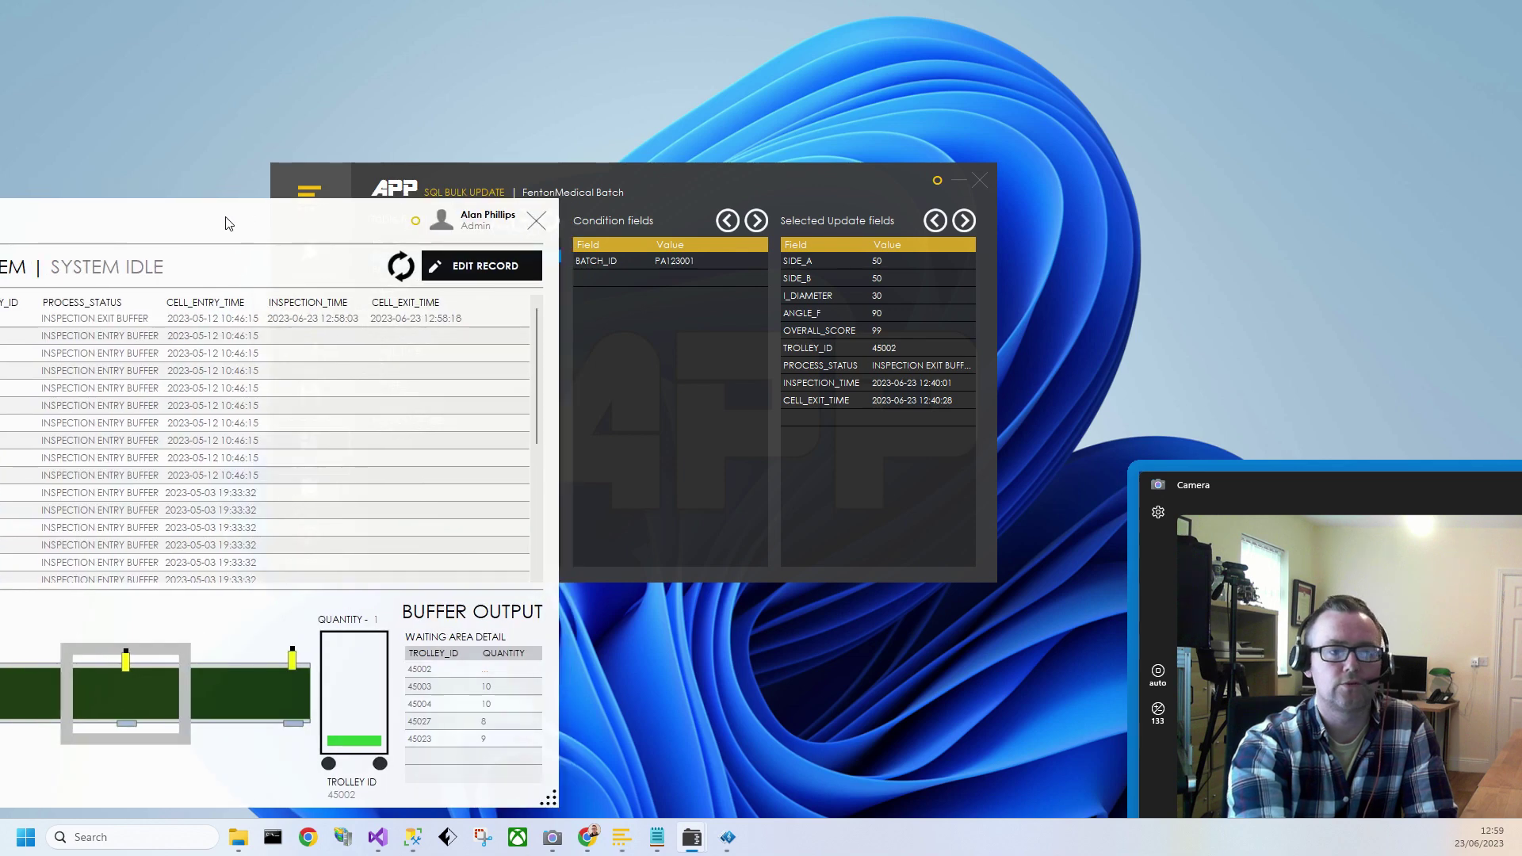
left_click_drag(696, 182, 639, 84)
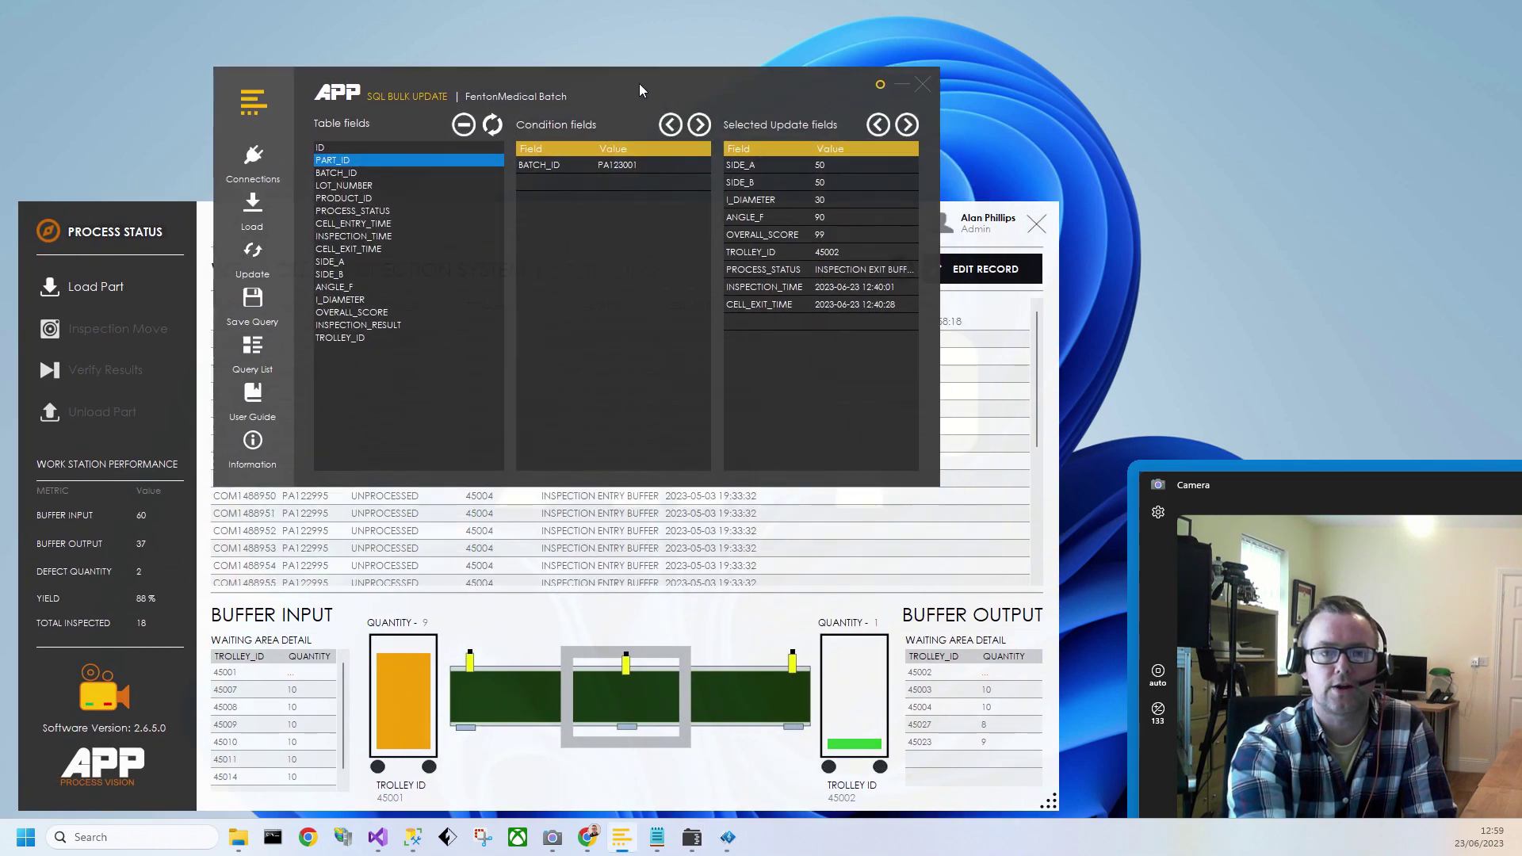
left_click(253, 261)
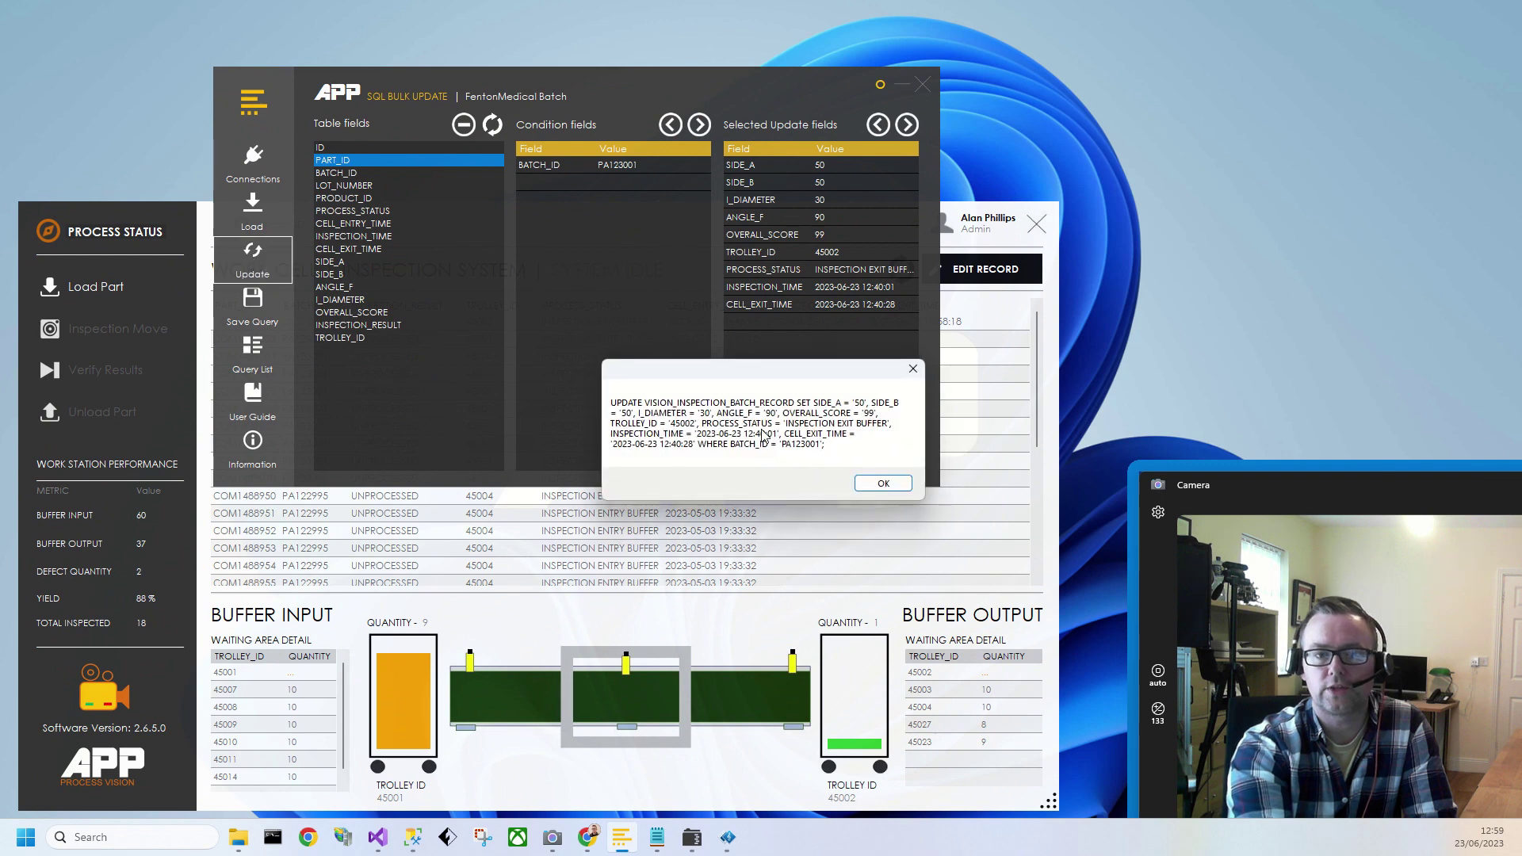
left_click(879, 484)
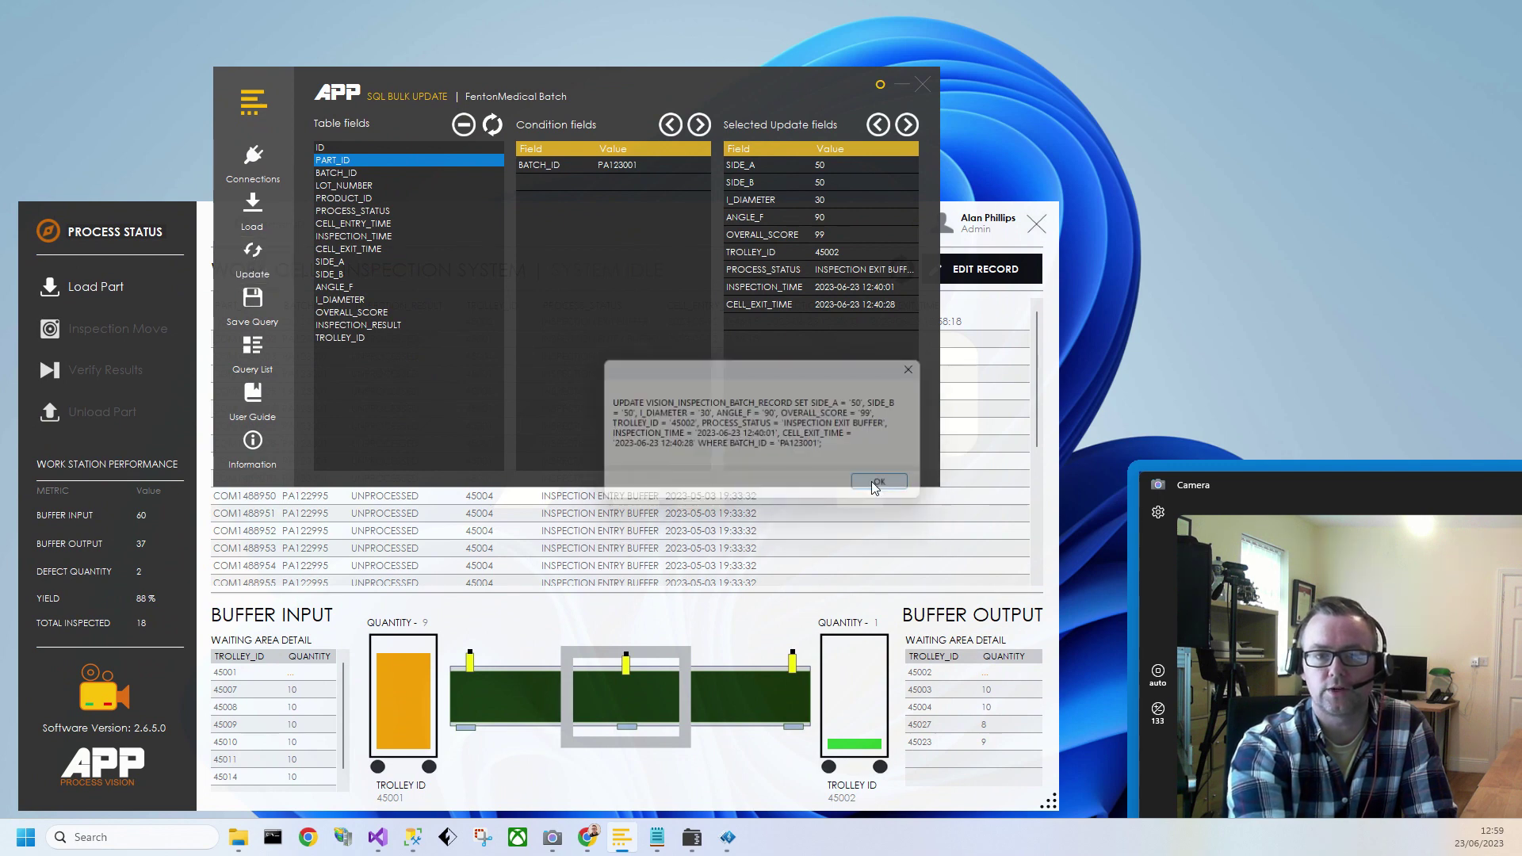
left_click(184, 218)
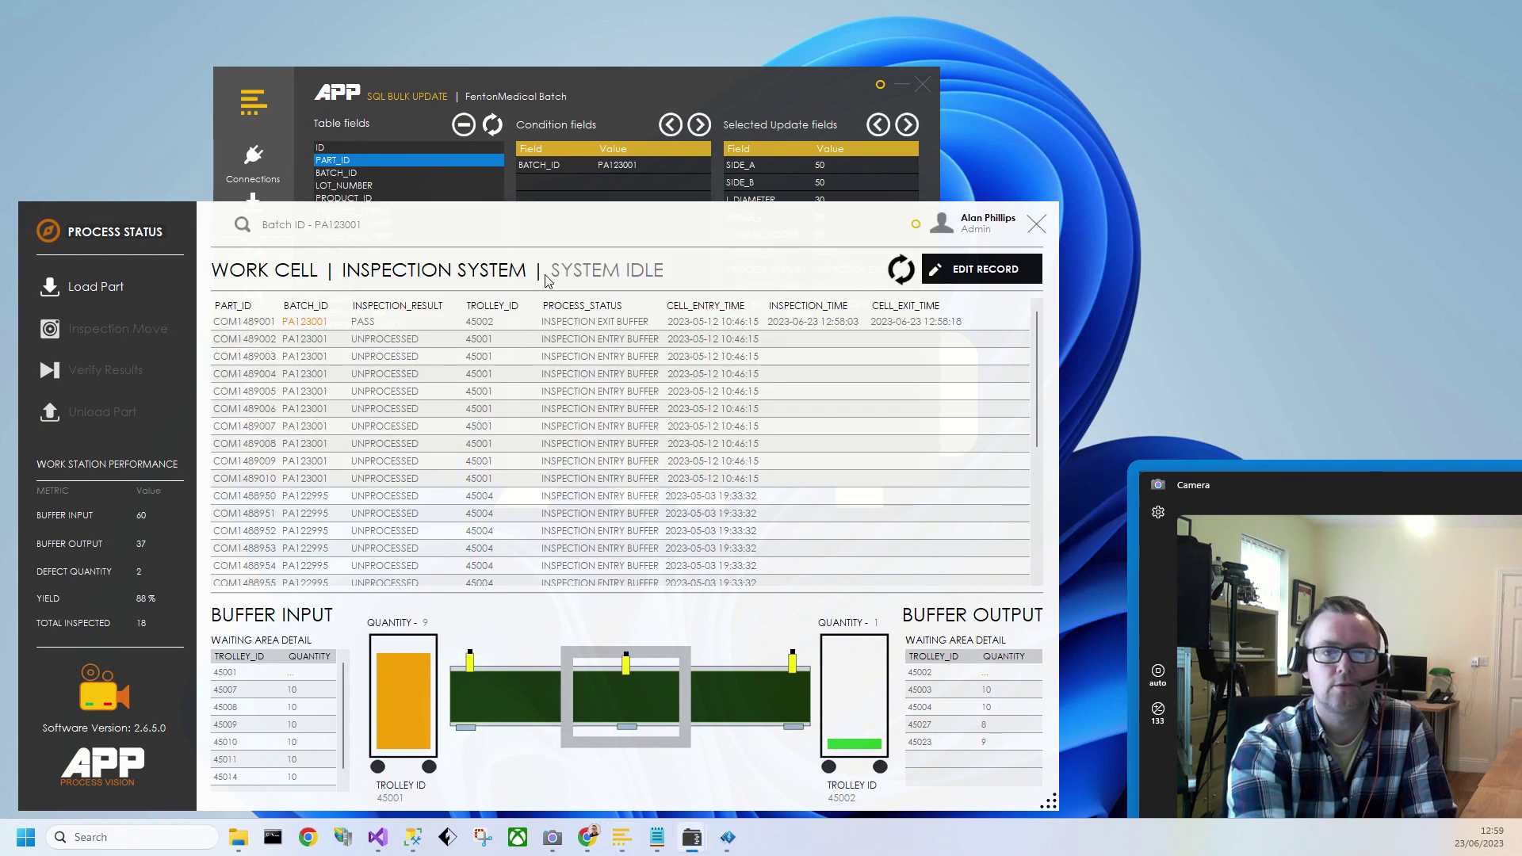
left_click(904, 271)
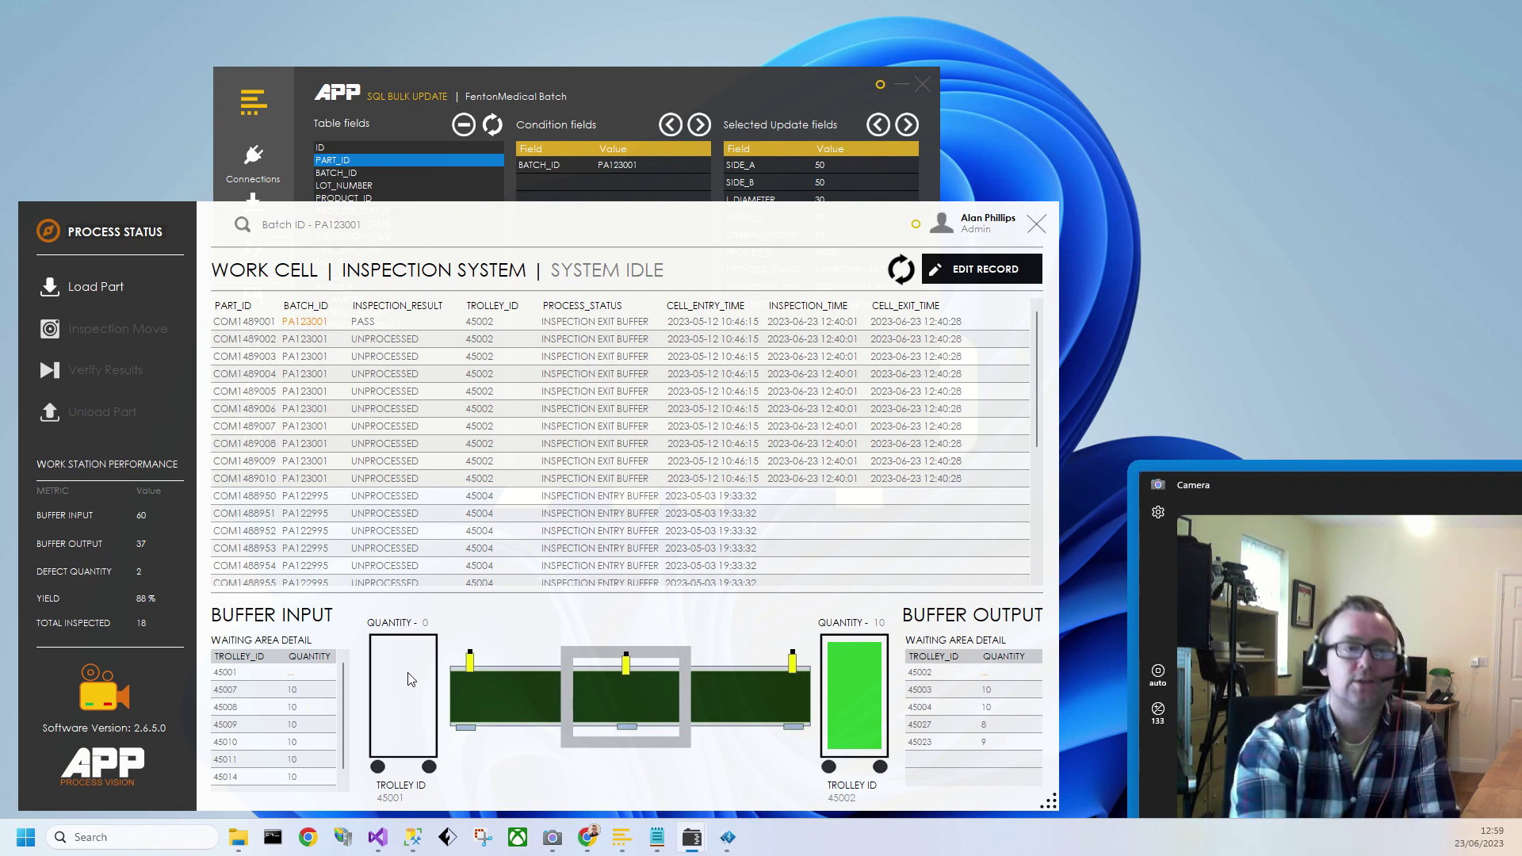
Return to SQL Bulk Update, load the saved query Batch Reset for Inspection Entry, and close the saved query list.
left_click(658, 83)
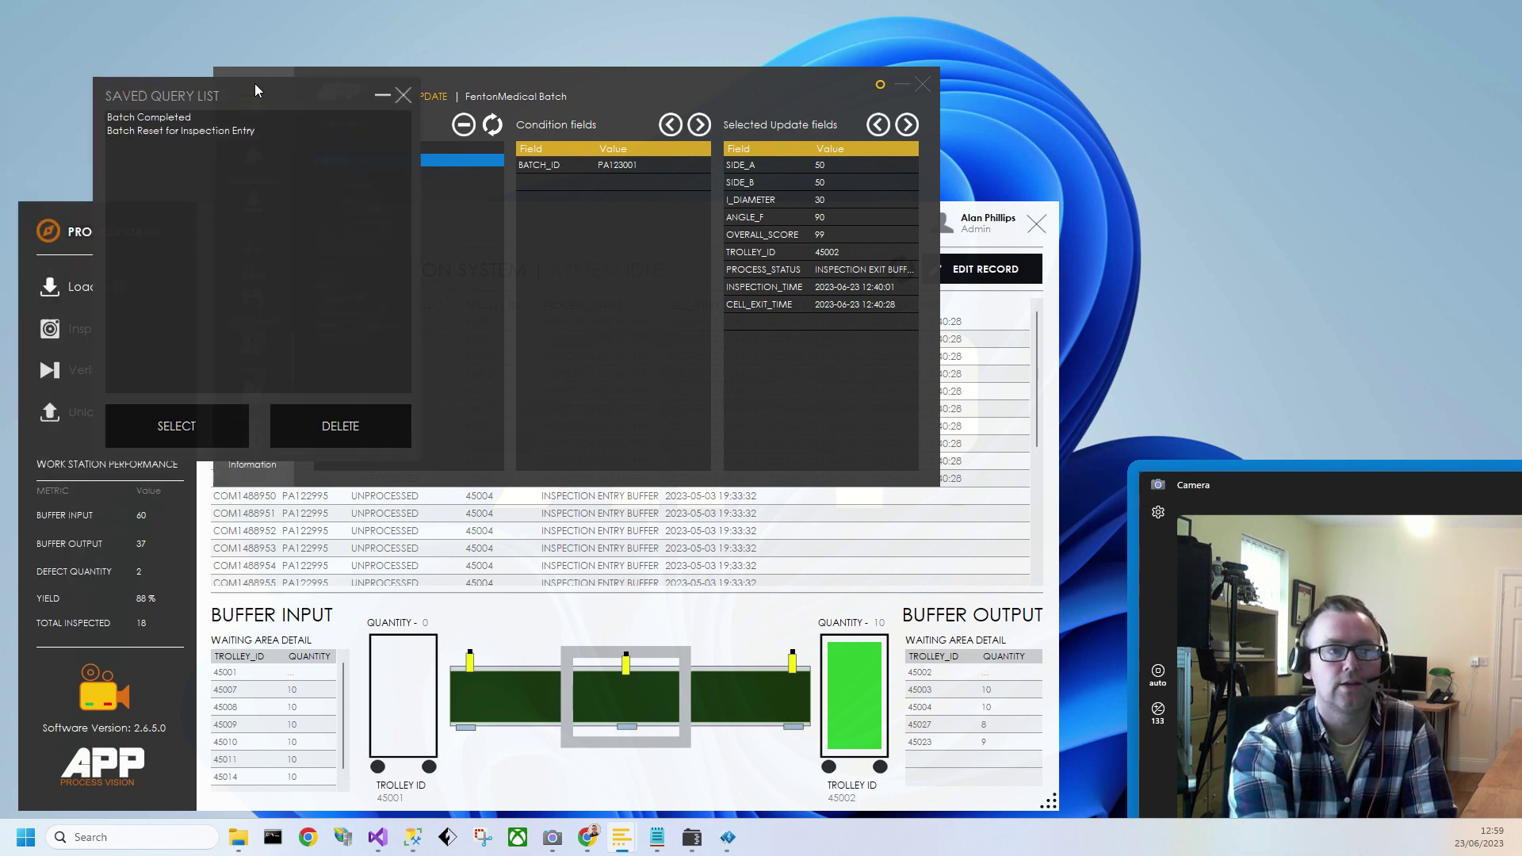
left_click(221, 126)
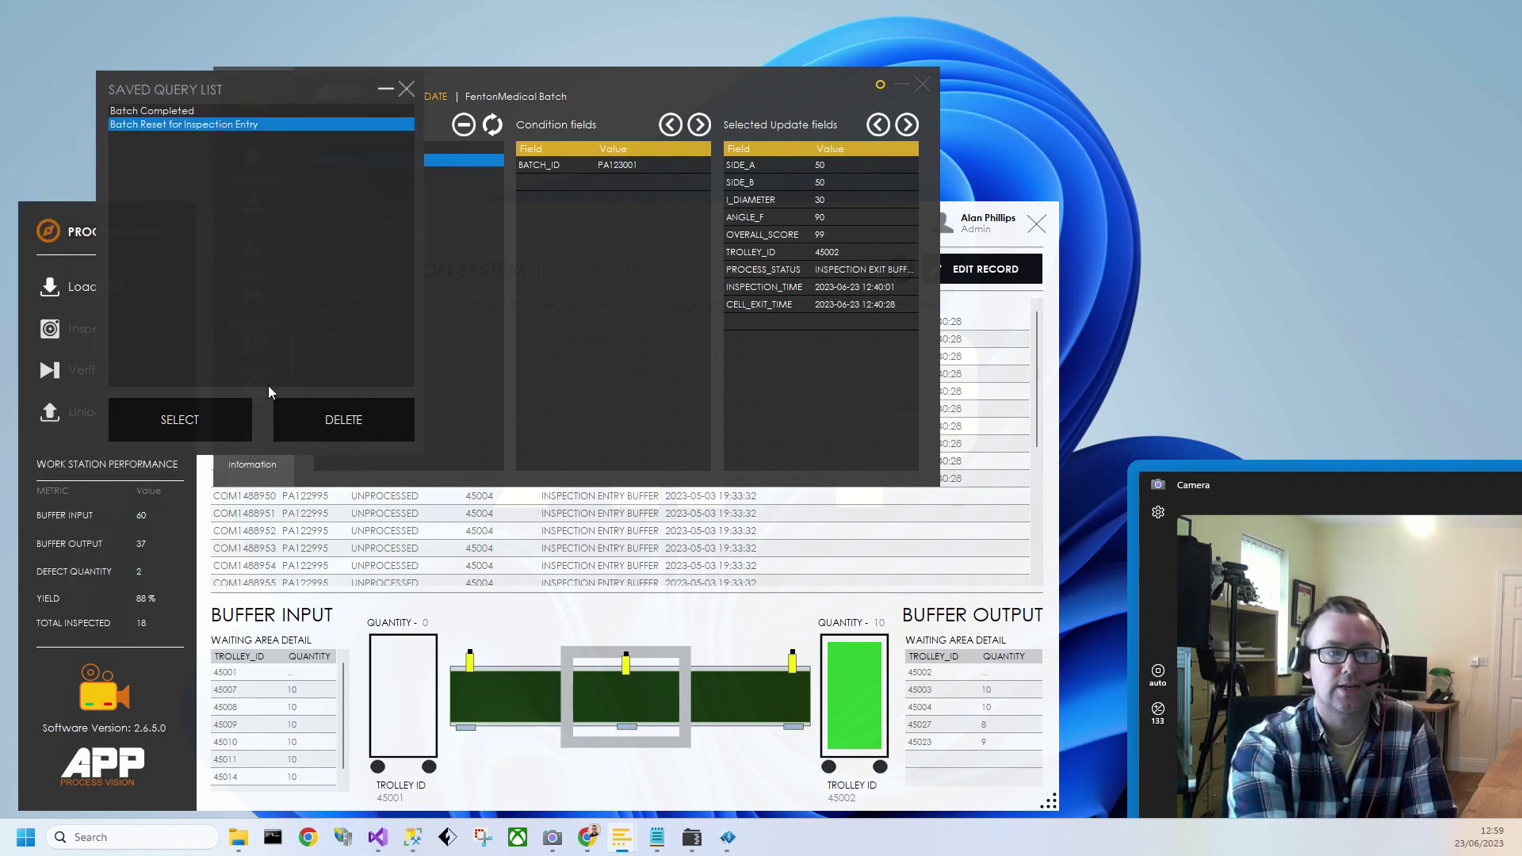
left_click(206, 421)
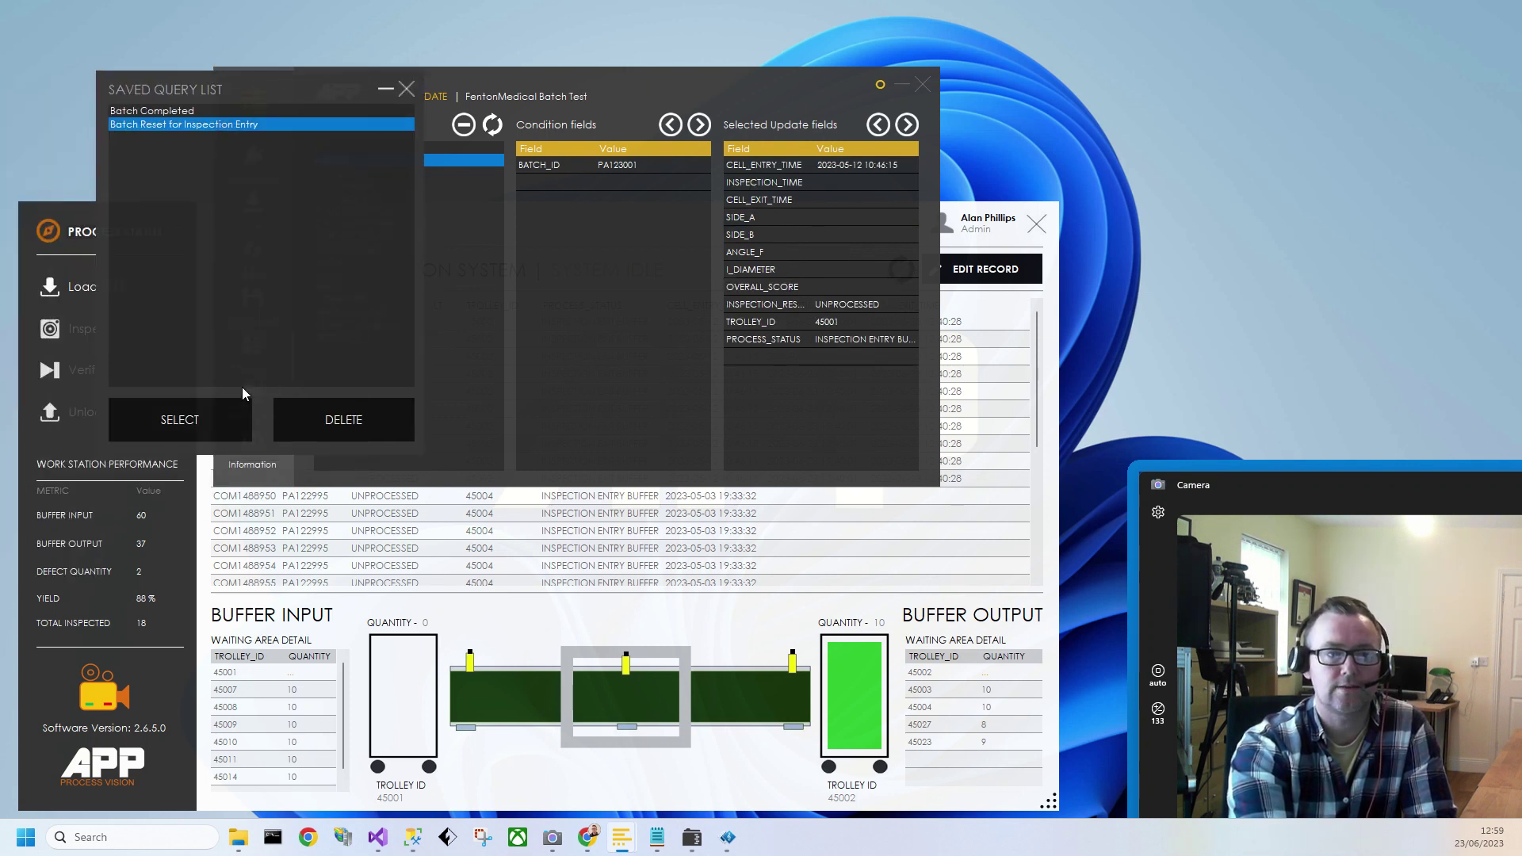
left_click(407, 88)
Run the reset update for batch PA123001, refresh the work cell records, and bring SQL Bulk Update back to the front.
left_click(259, 262)
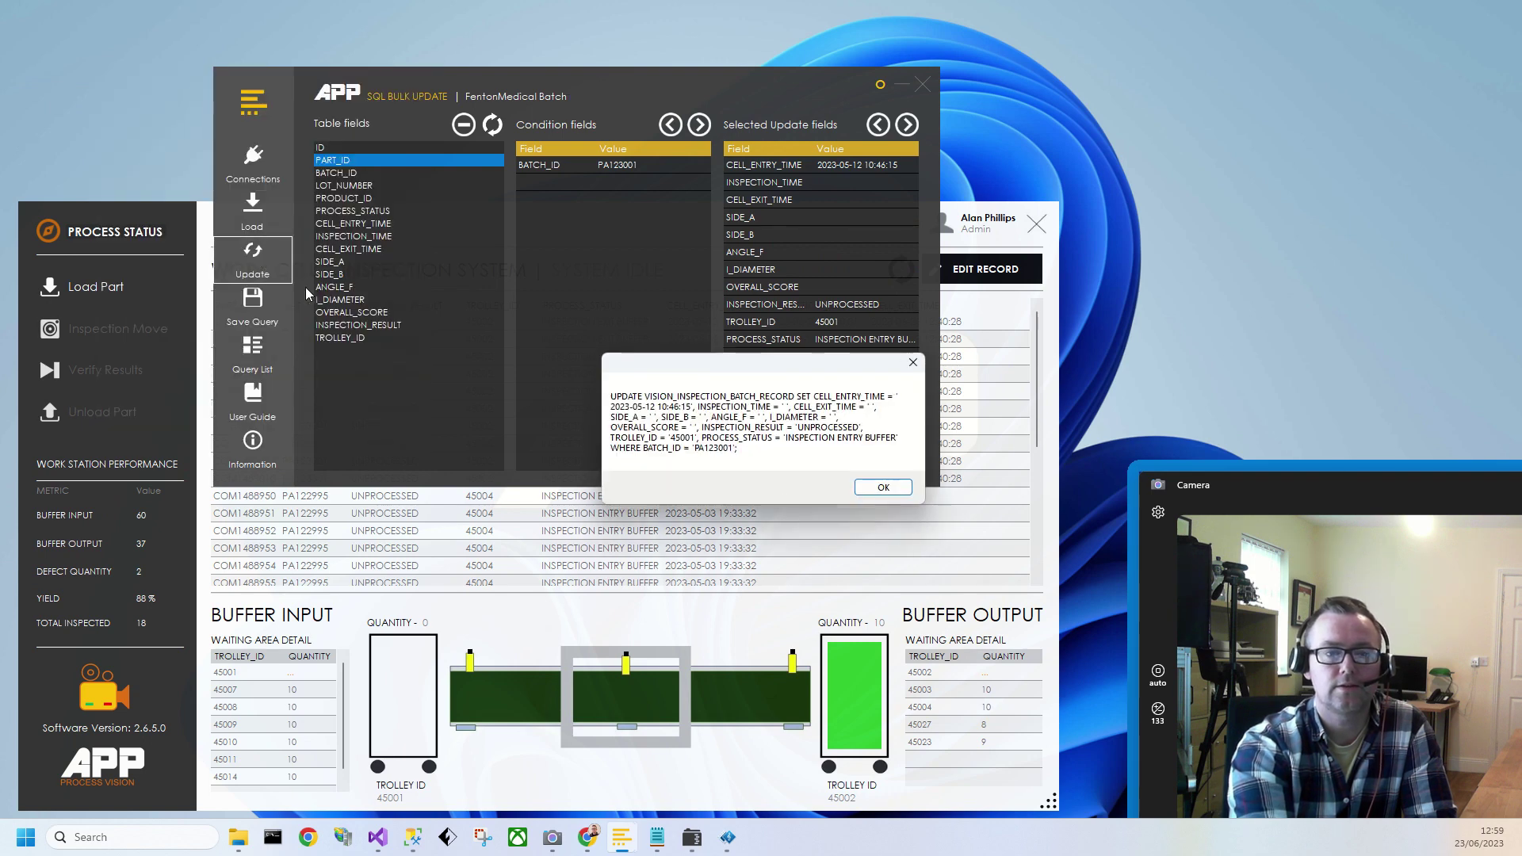
left_click(879, 491)
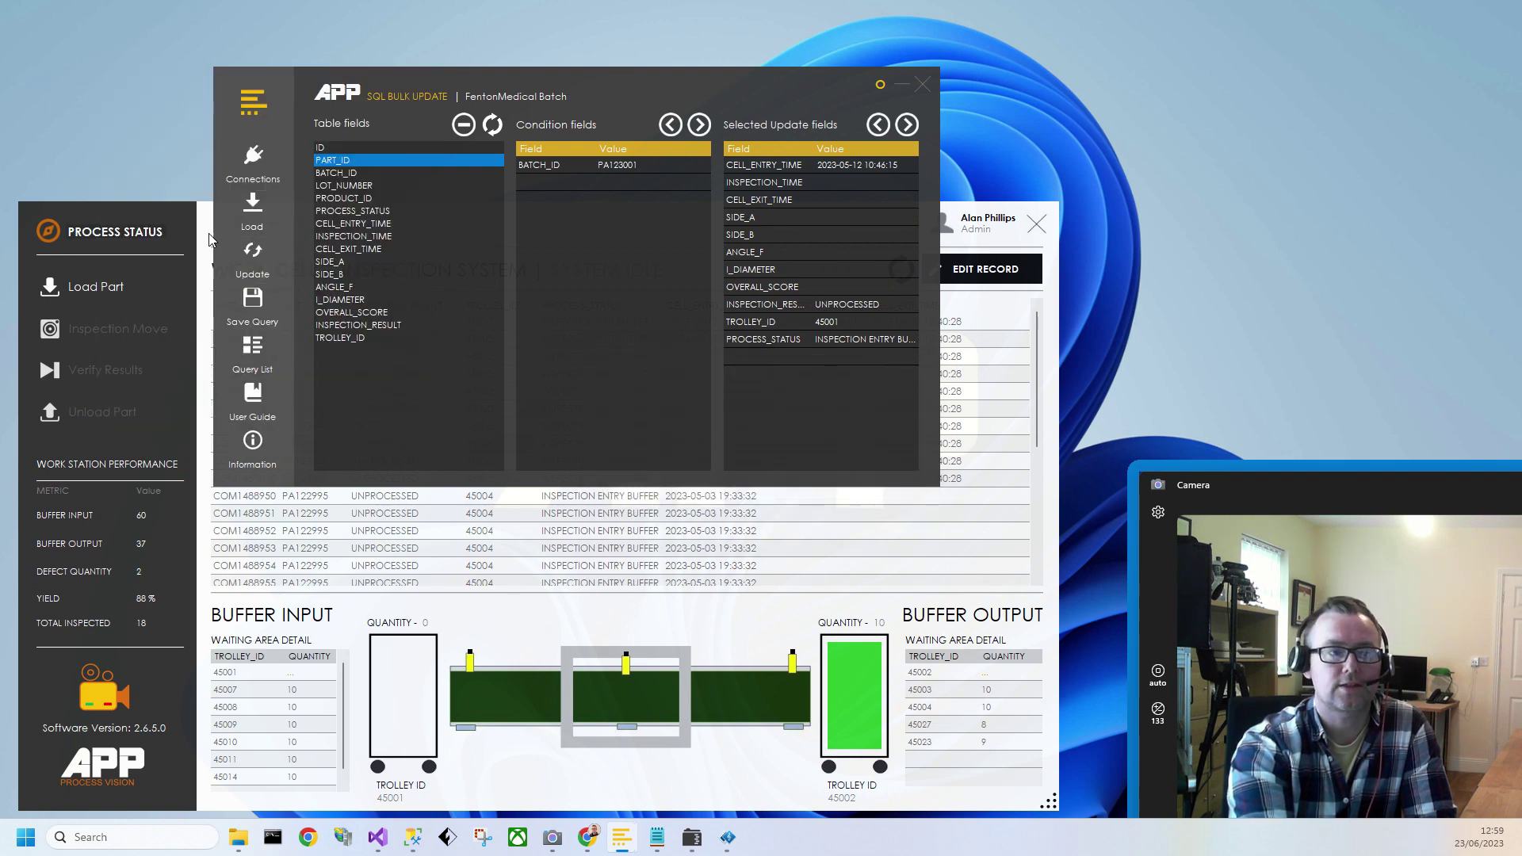
left_click(176, 224)
left_click(901, 271)
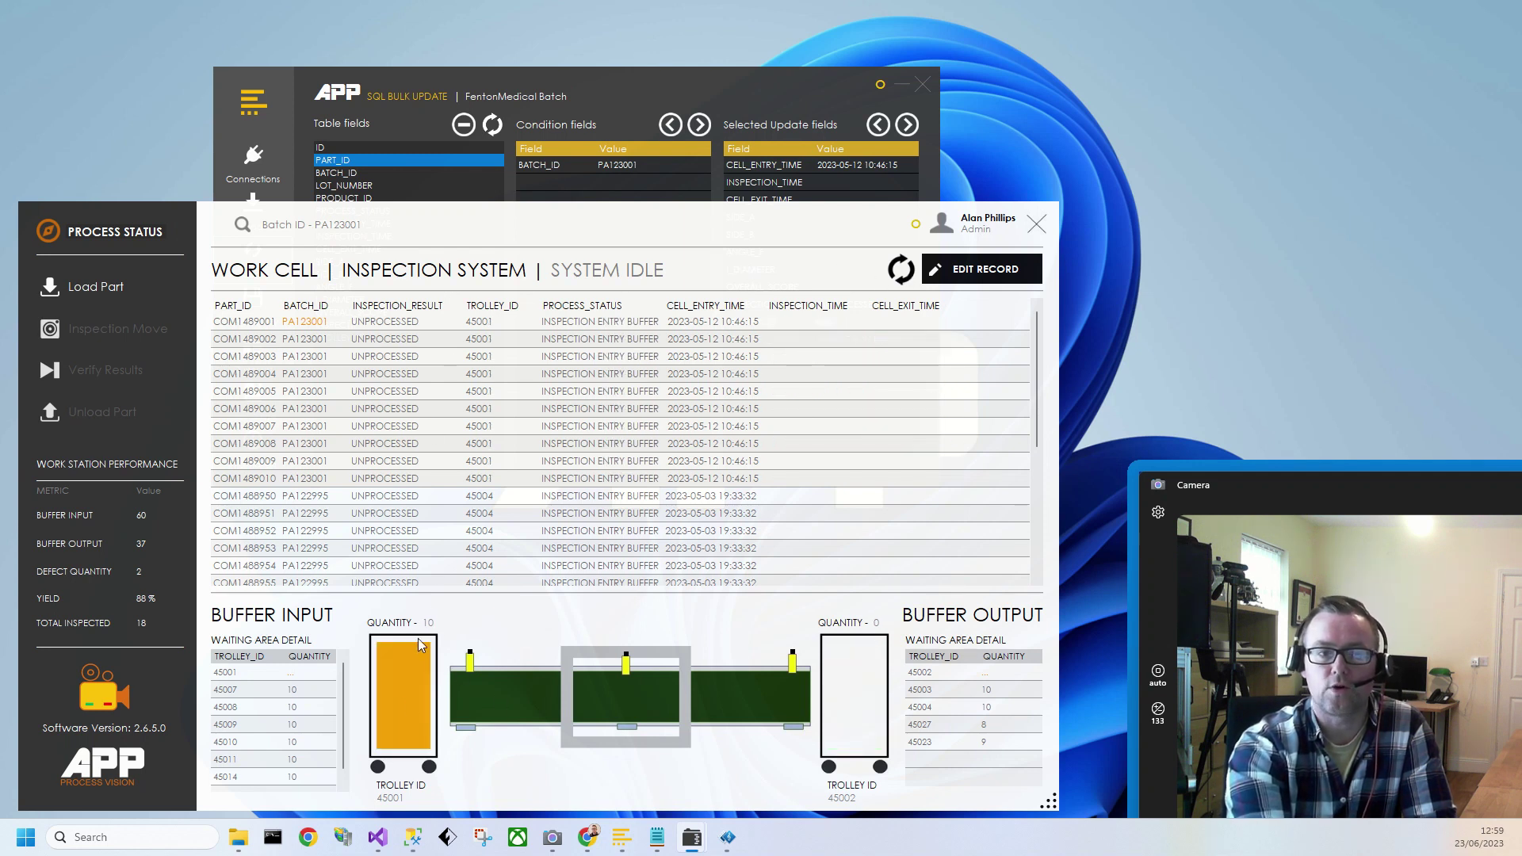
left_click(655, 84)
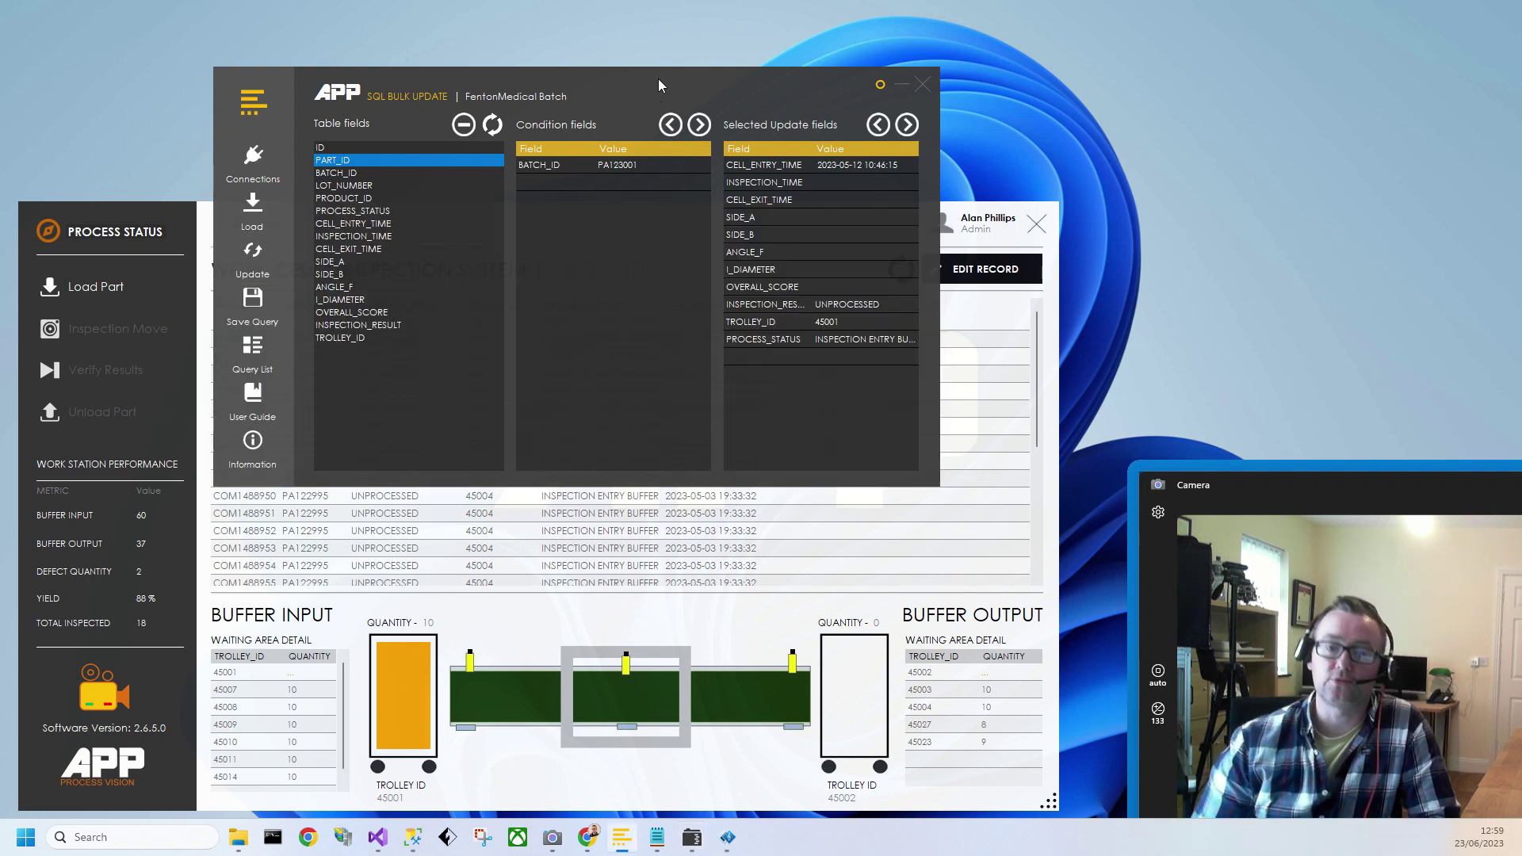